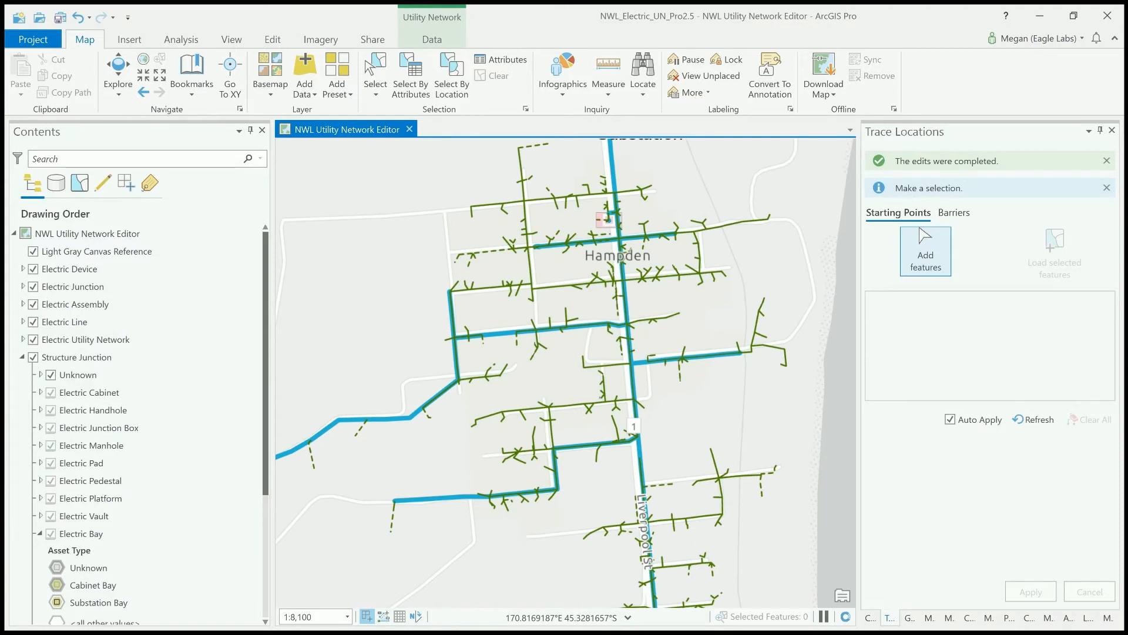
# - Display the network associations around the HV Transformer in the map
pyautogui.scroll(1, 589, 395)
pyautogui.scroll(3, 589, 395)
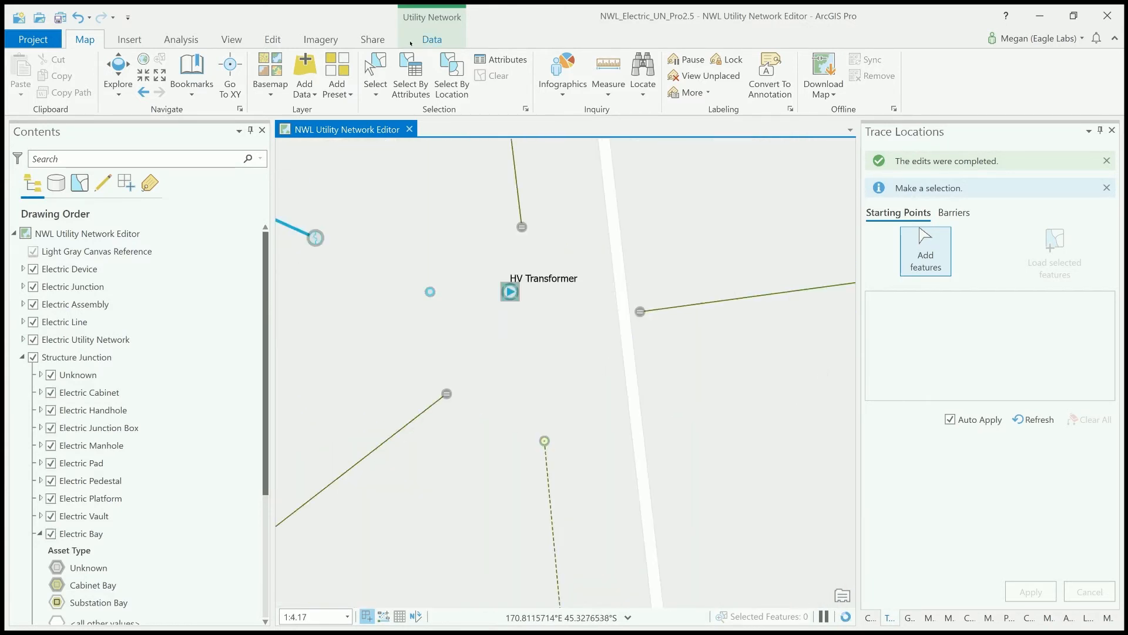
pyautogui.click(432, 40)
pyautogui.click(279, 73)
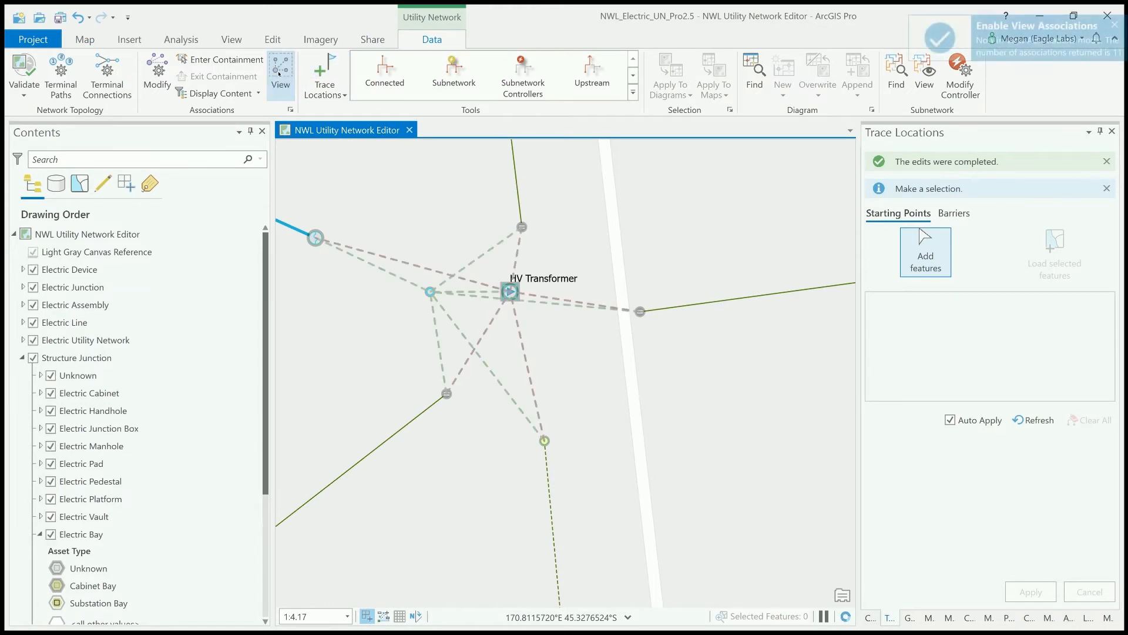
# - Add the high voltage transformer T216 as trace starting point, removing the High Voltage Transformer Bank from the starting points
pyautogui.click(322, 70)
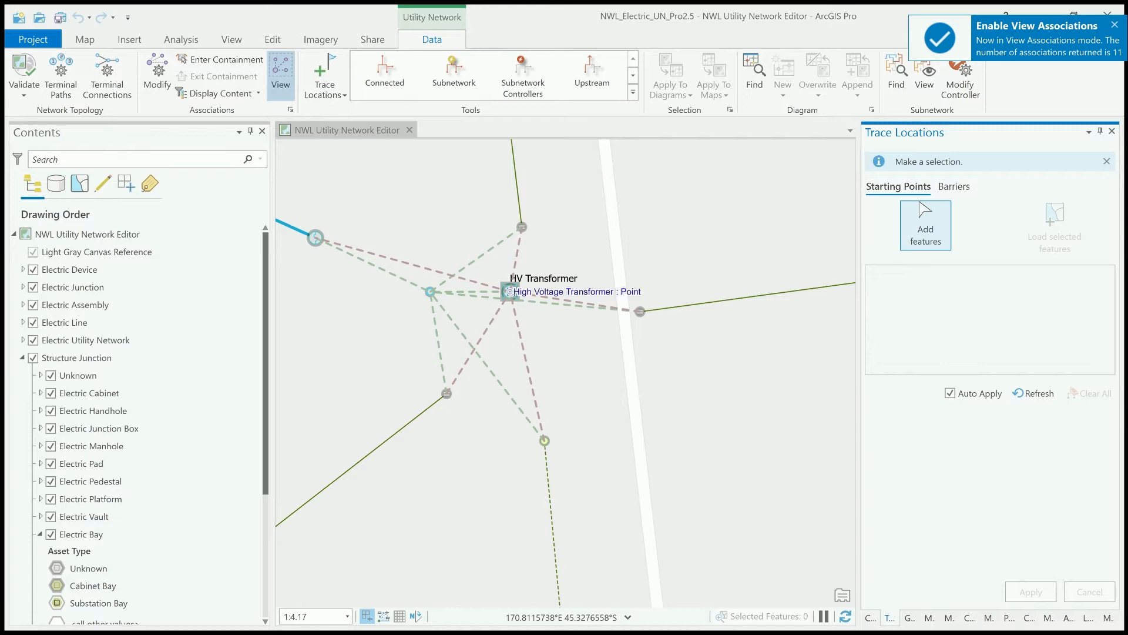
pyautogui.click(510, 291)
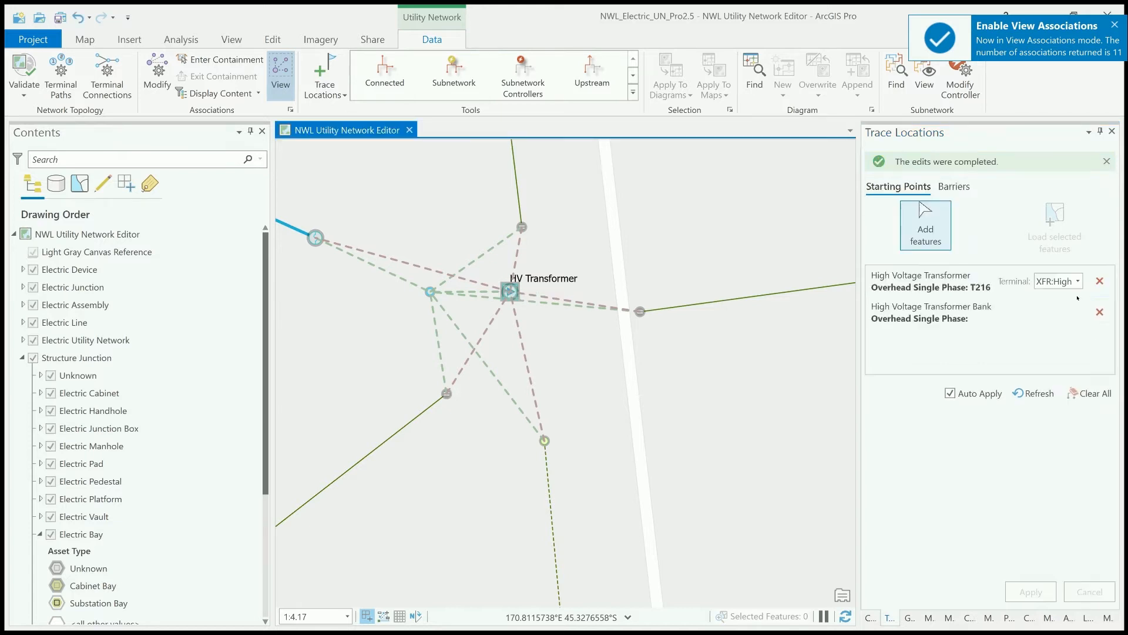
pyautogui.click(1099, 312)
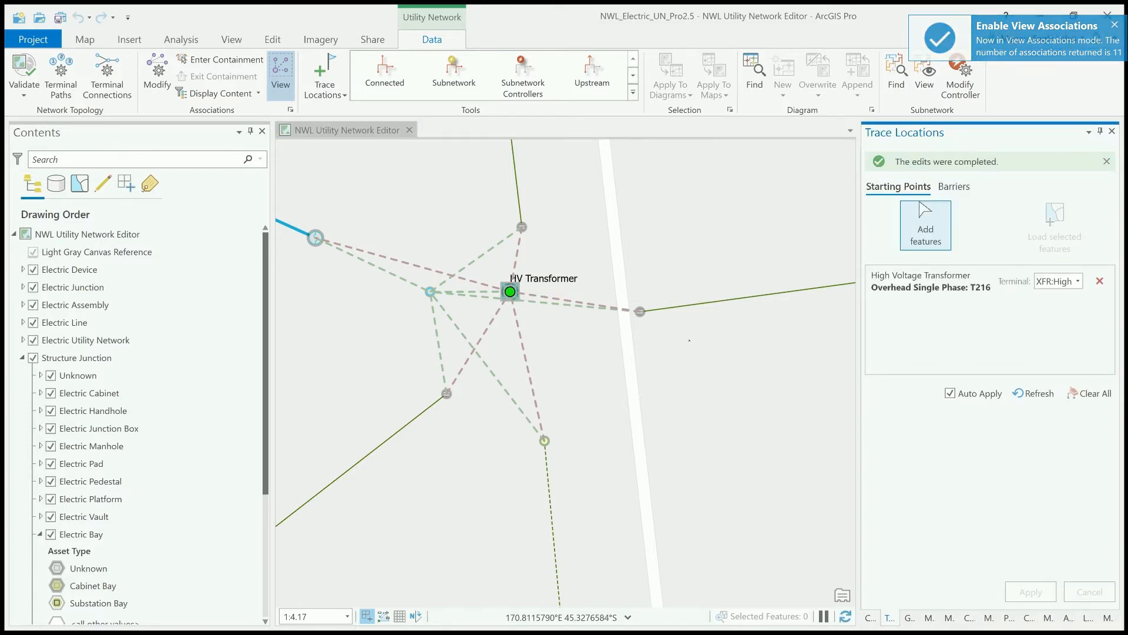
# - Run a Connected trace on the Electric Utility Network from the transformer and inspect the traced network on the map
pyautogui.click(404, 77)
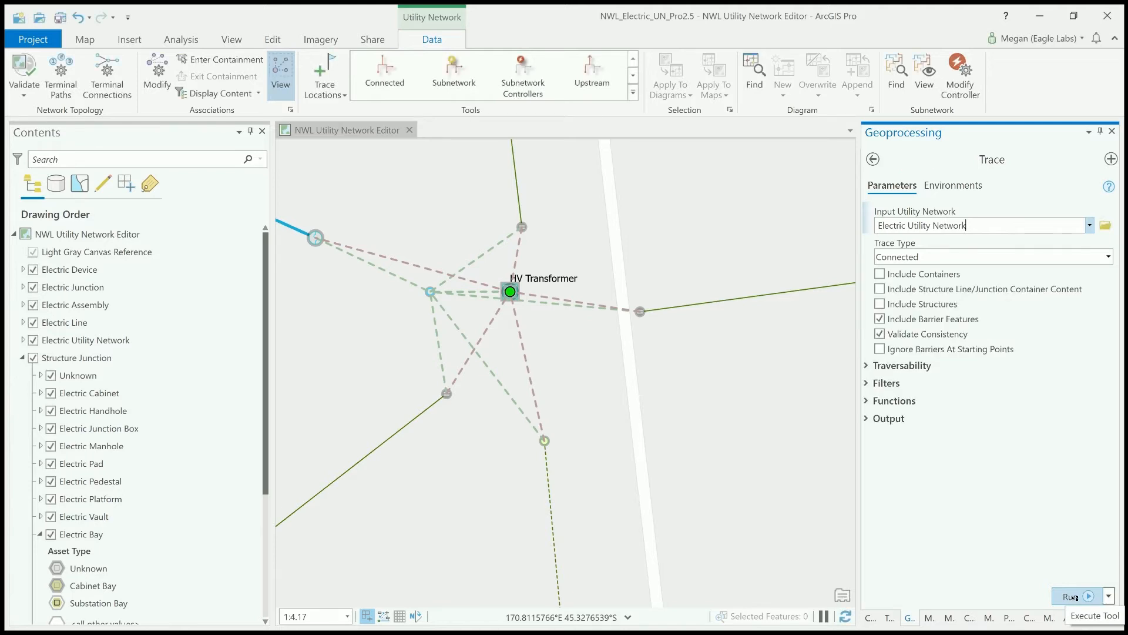
pyautogui.click(1072, 597)
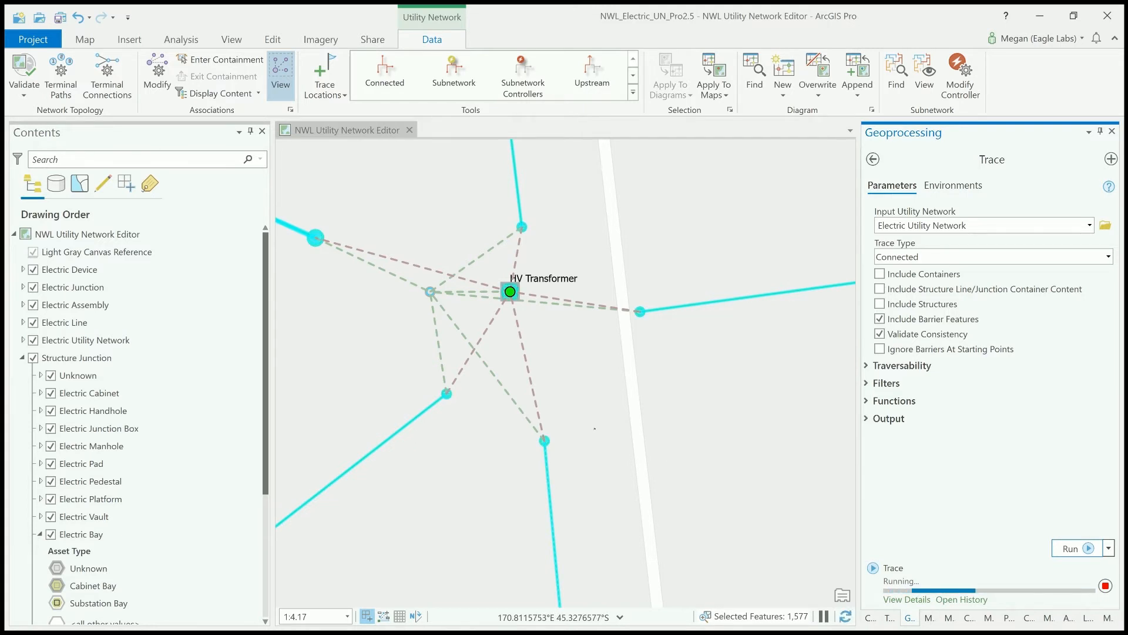
pyautogui.scroll(-3, 595, 428)
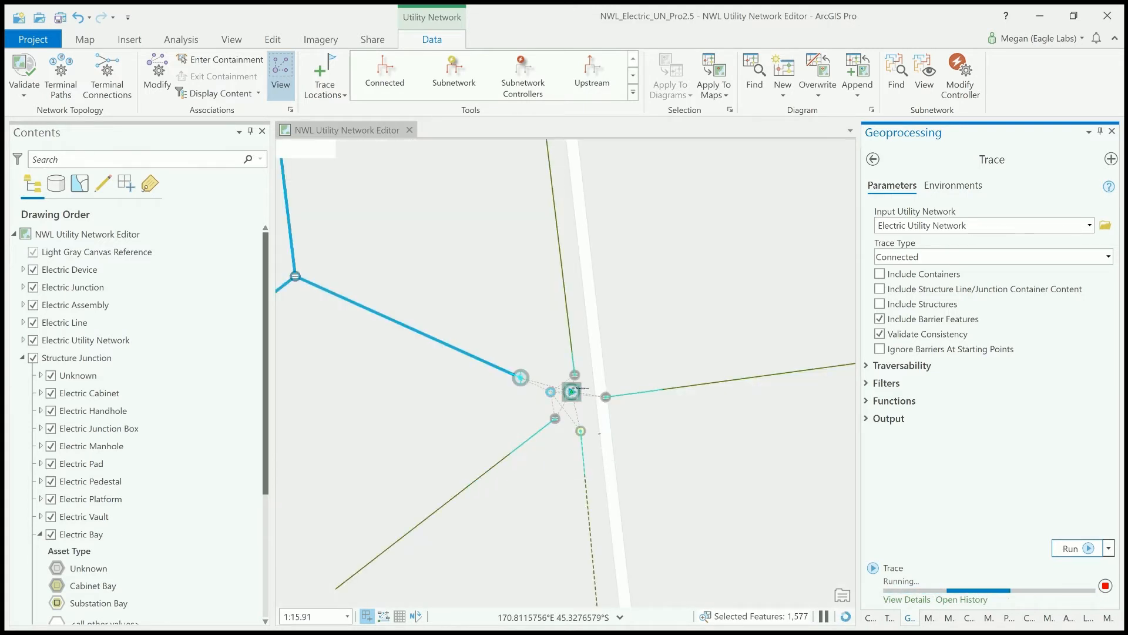
pyautogui.scroll(-2, 599, 434)
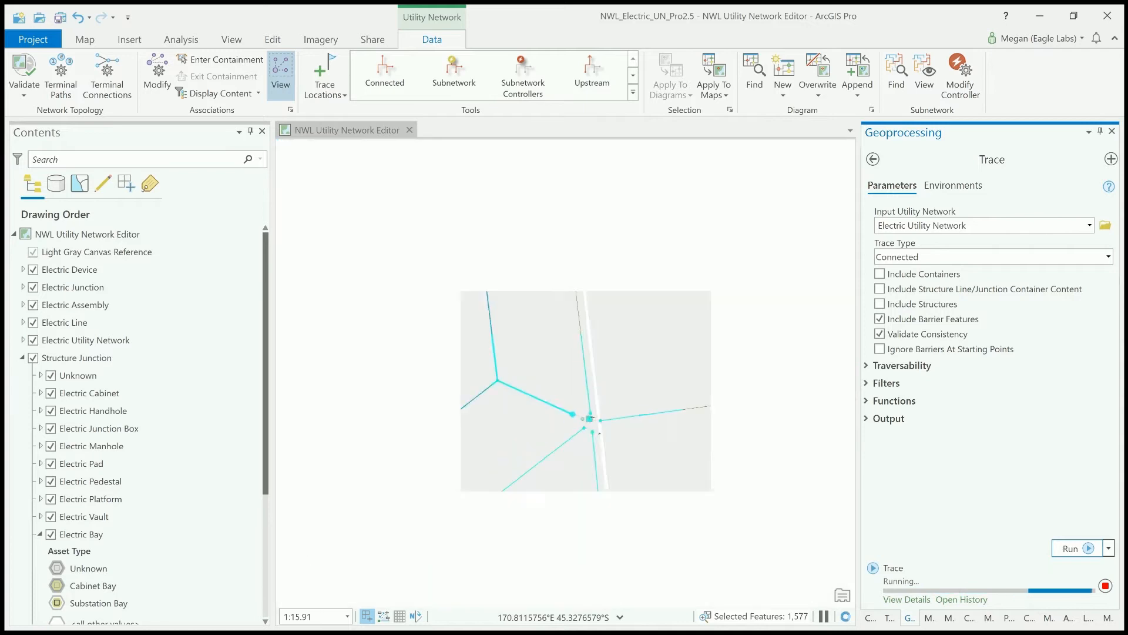
pyautogui.scroll(-2, 622, 450)
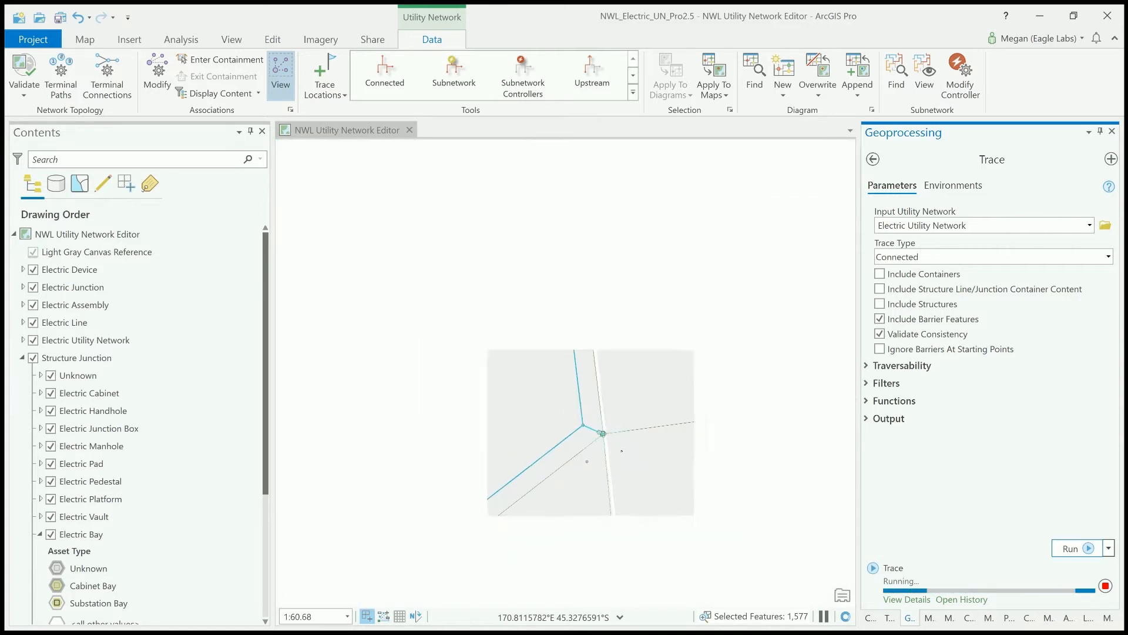
pyautogui.scroll(-4, 622, 451)
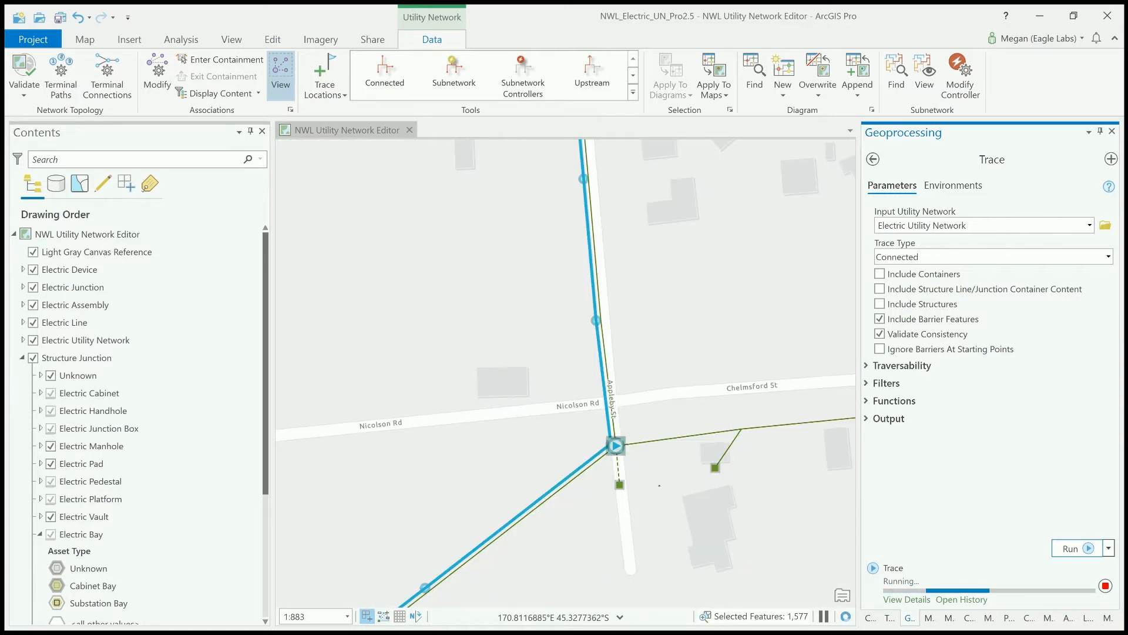
pyautogui.scroll(-3, 659, 485)
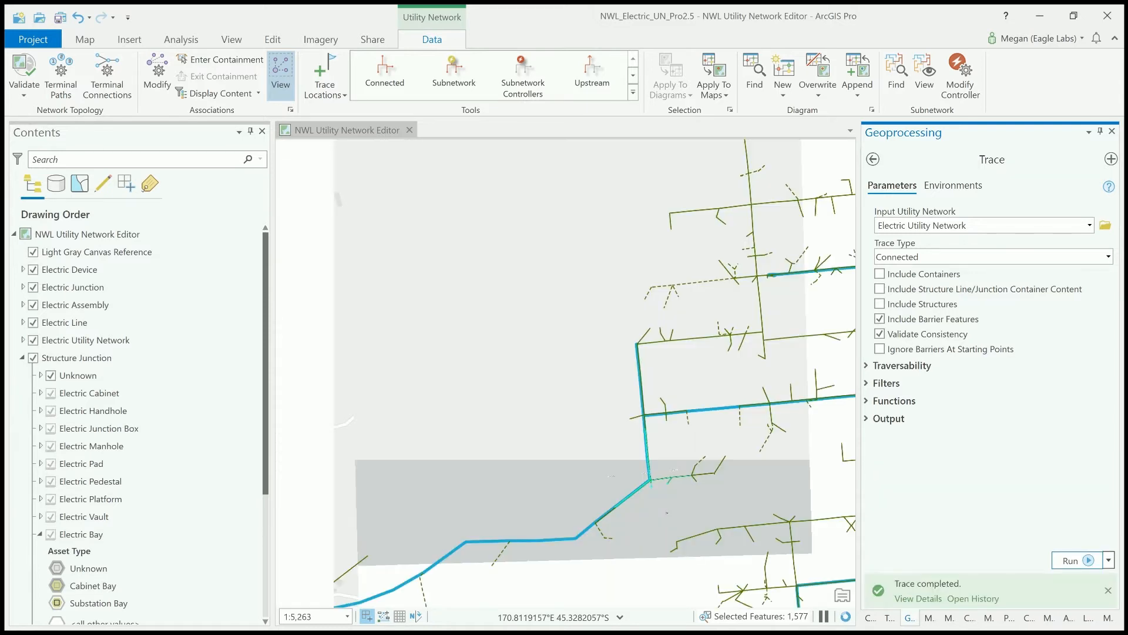
pyautogui.moveTo(635, 499); pyautogui.dragTo(518, 452)
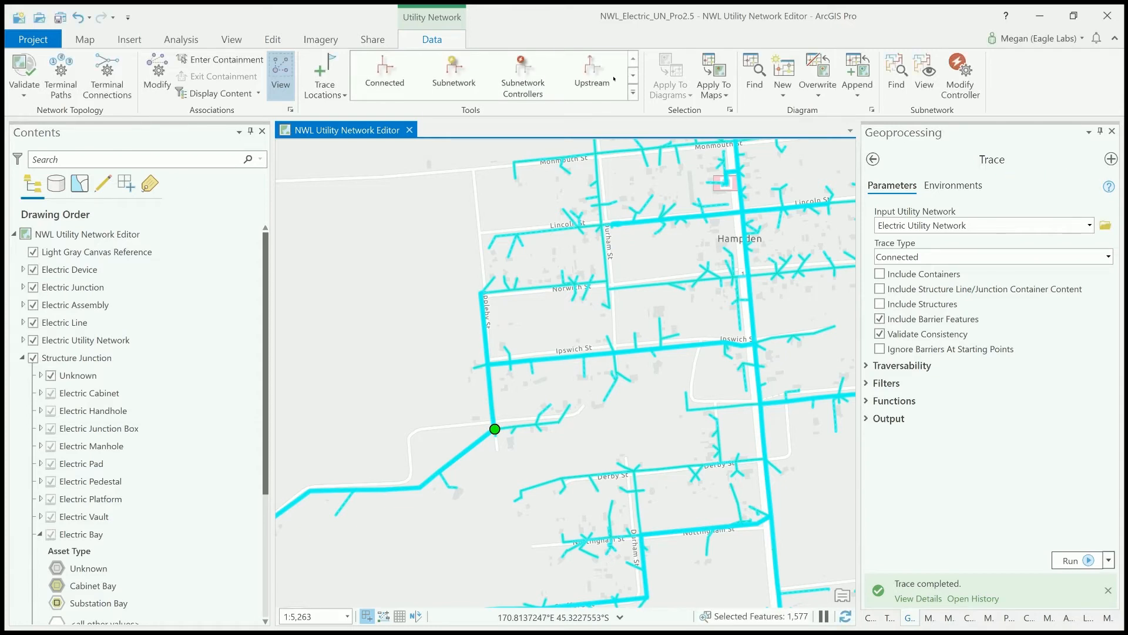
# - Switch to a Downstream trace and set its domain network to Electric
pyautogui.click(633, 76)
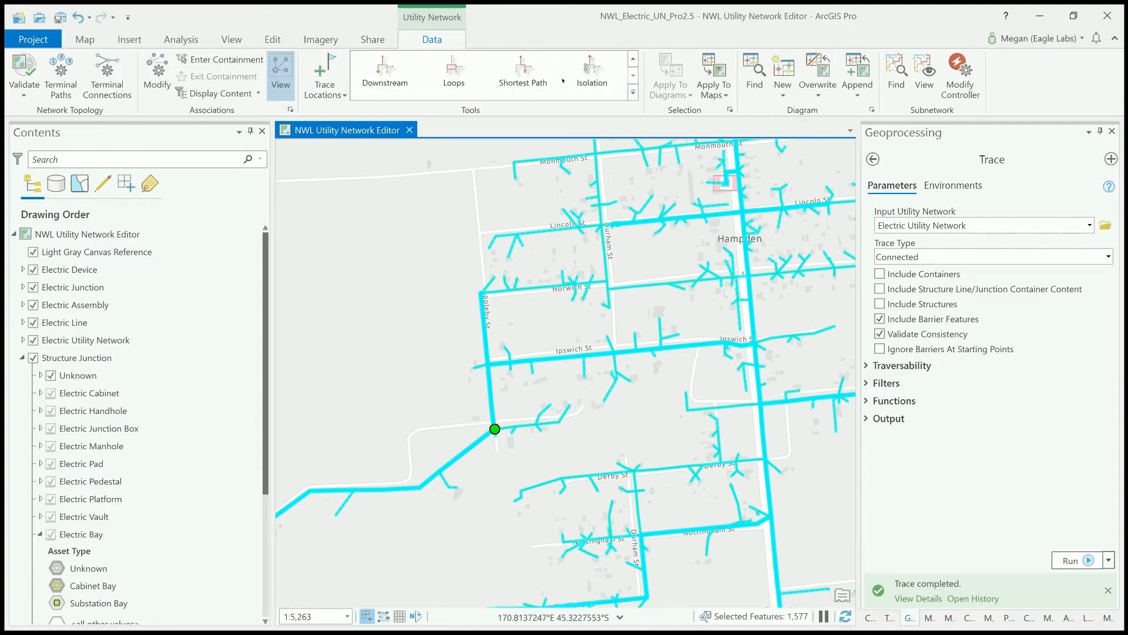
pyautogui.click(388, 84)
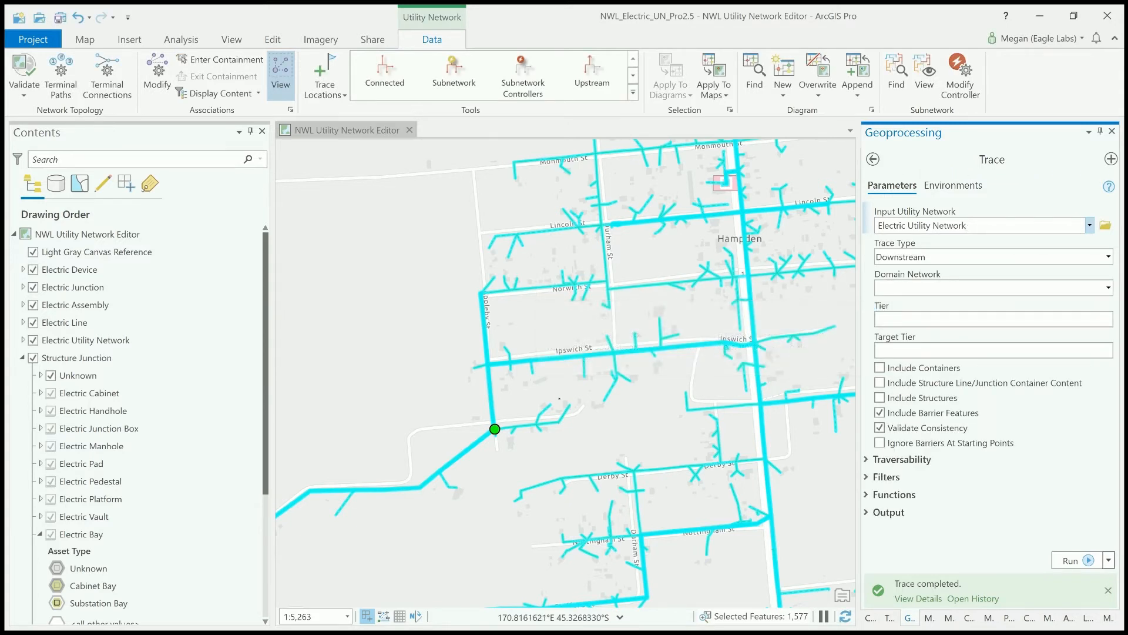
pyautogui.scroll(8, 495, 429)
pyautogui.click(1108, 288)
pyautogui.click(1098, 305)
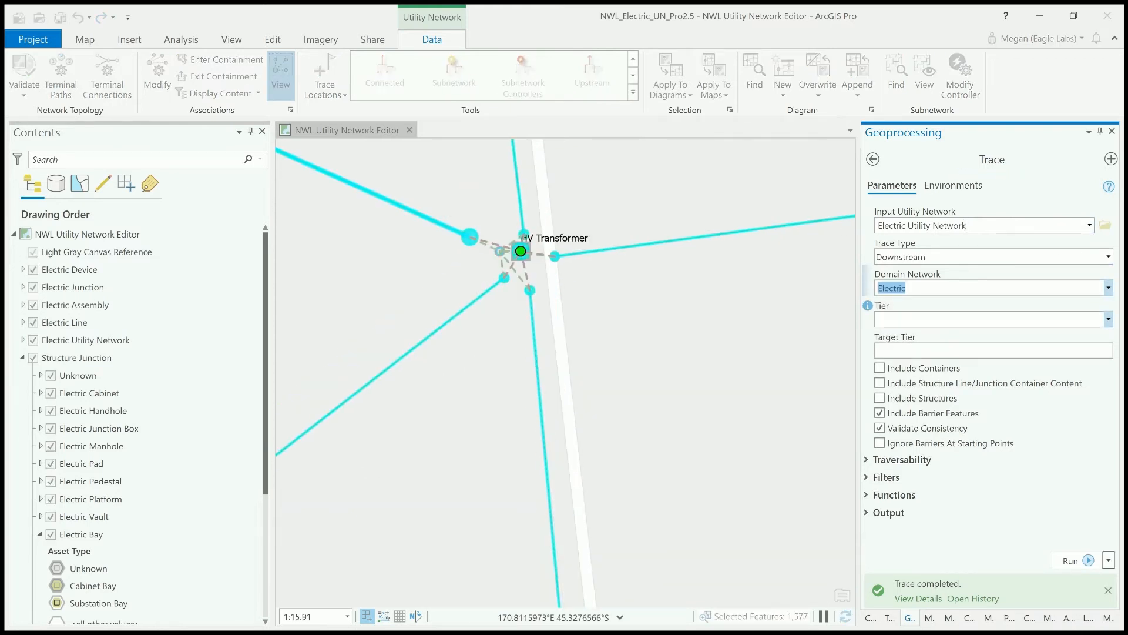
# - Set the trace's tier and target tier to Electric Distribution, and include containers and structures
pyautogui.click(1109, 318)
pyautogui.click(1033, 400)
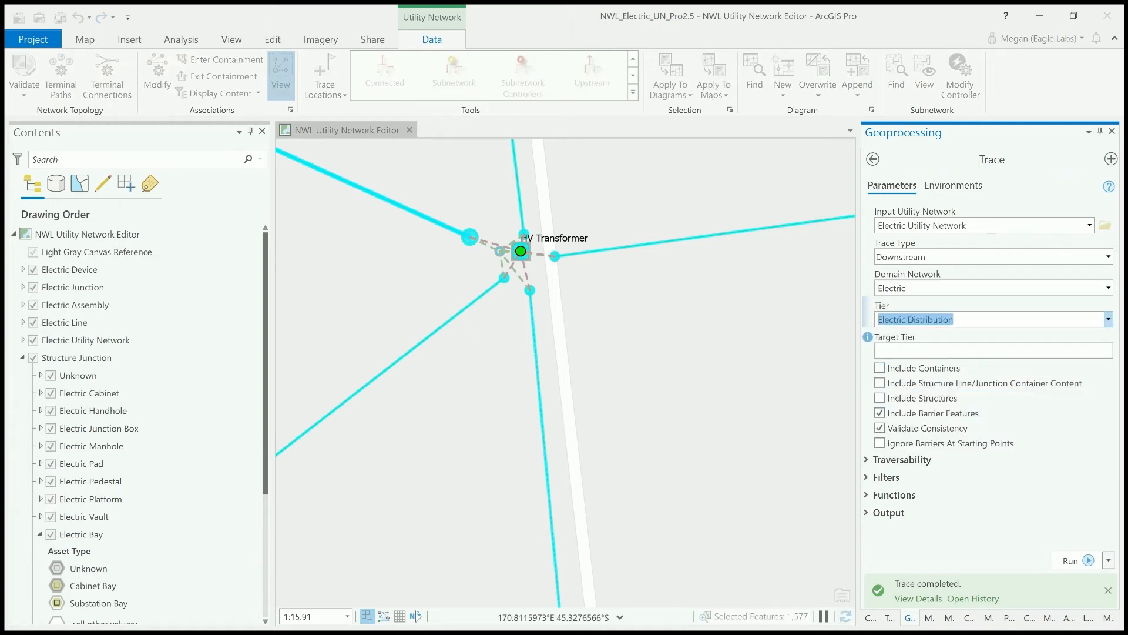
pyautogui.click(999, 351)
pyautogui.click(917, 368)
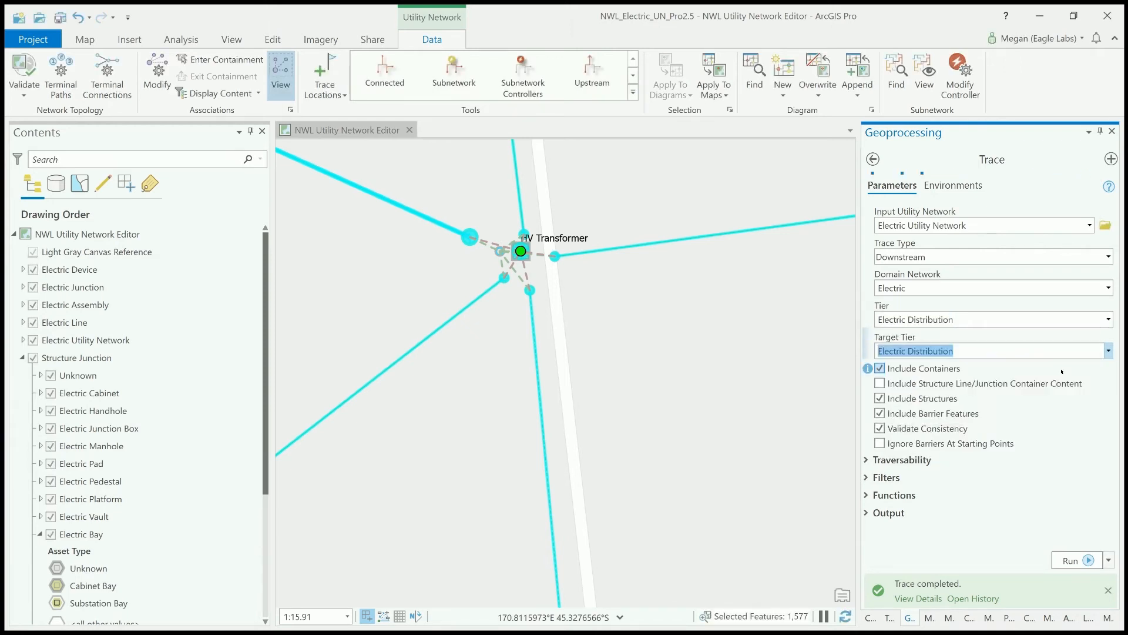
# - Add the LV Service types Single Phase Residential and Three Phase Residential as output asset types of the trace
pyautogui.click(867, 512)
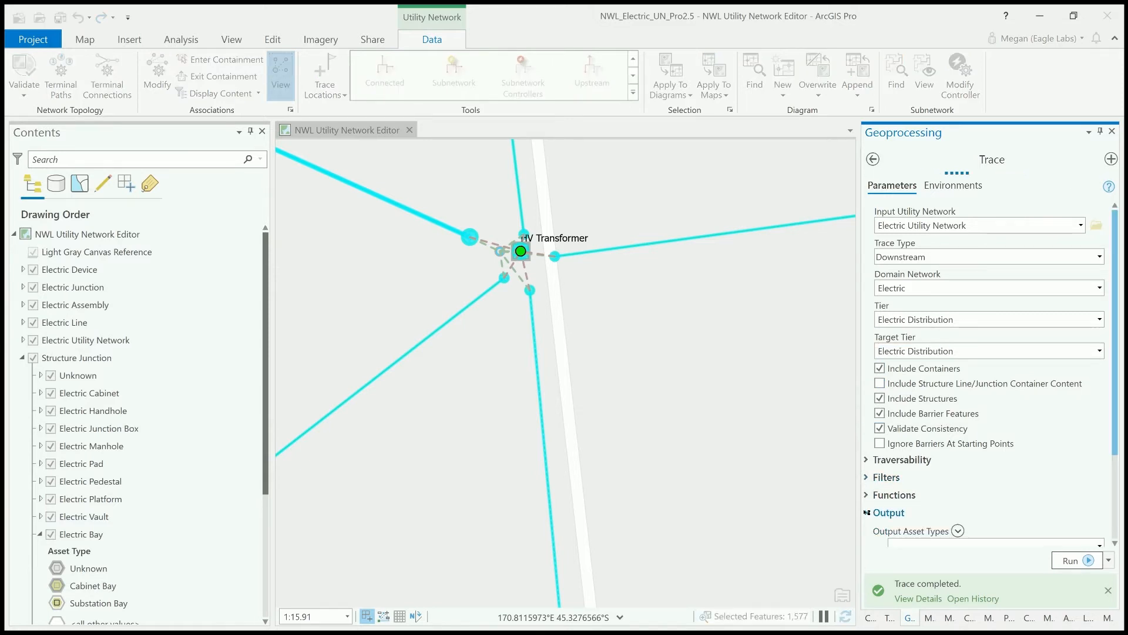
pyautogui.scroll(-2, 866, 530)
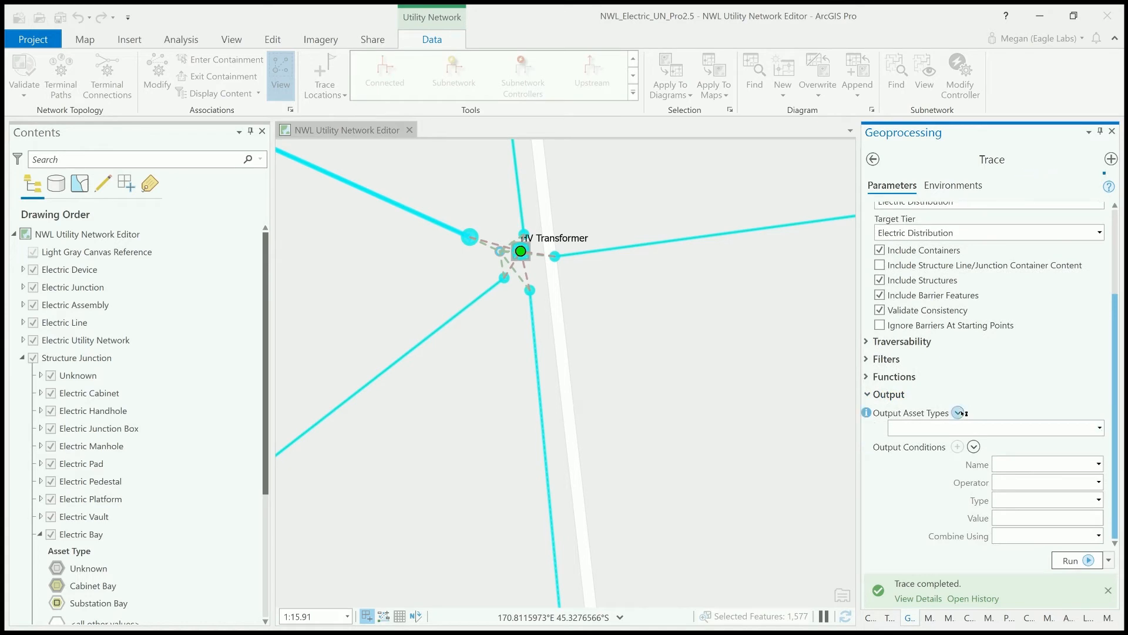
pyautogui.click(959, 412)
pyautogui.scroll(-10, 993, 465)
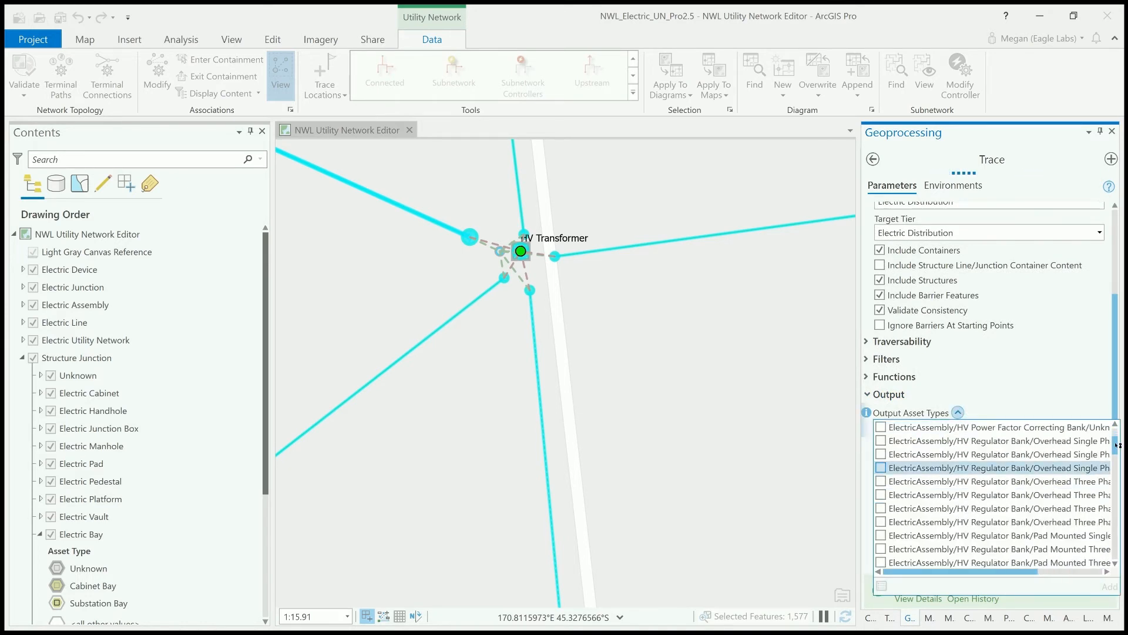
pyautogui.moveTo(1116, 466); pyautogui.dragTo(1104, 509)
pyautogui.scroll(-3, 1022, 510)
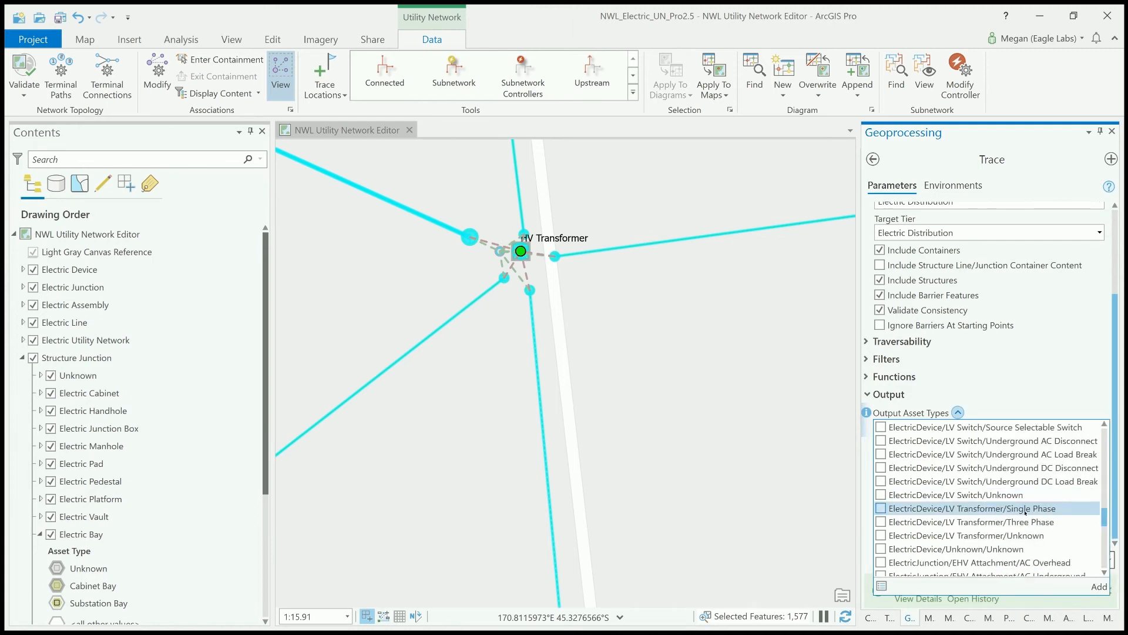
pyautogui.scroll(5, 1046, 513)
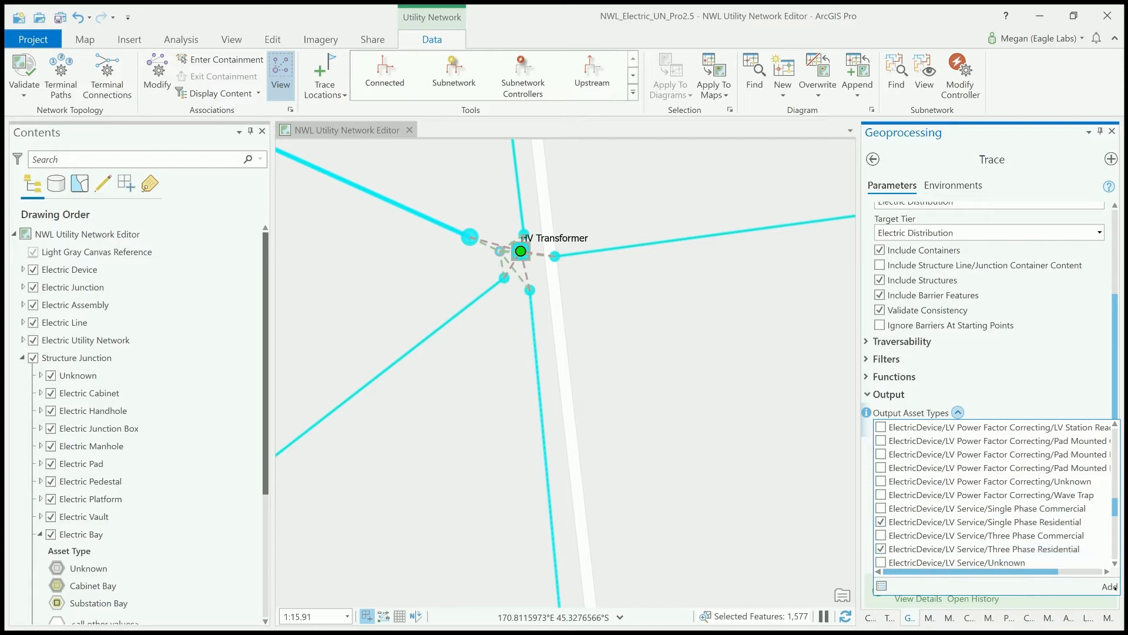
pyautogui.click(1109, 587)
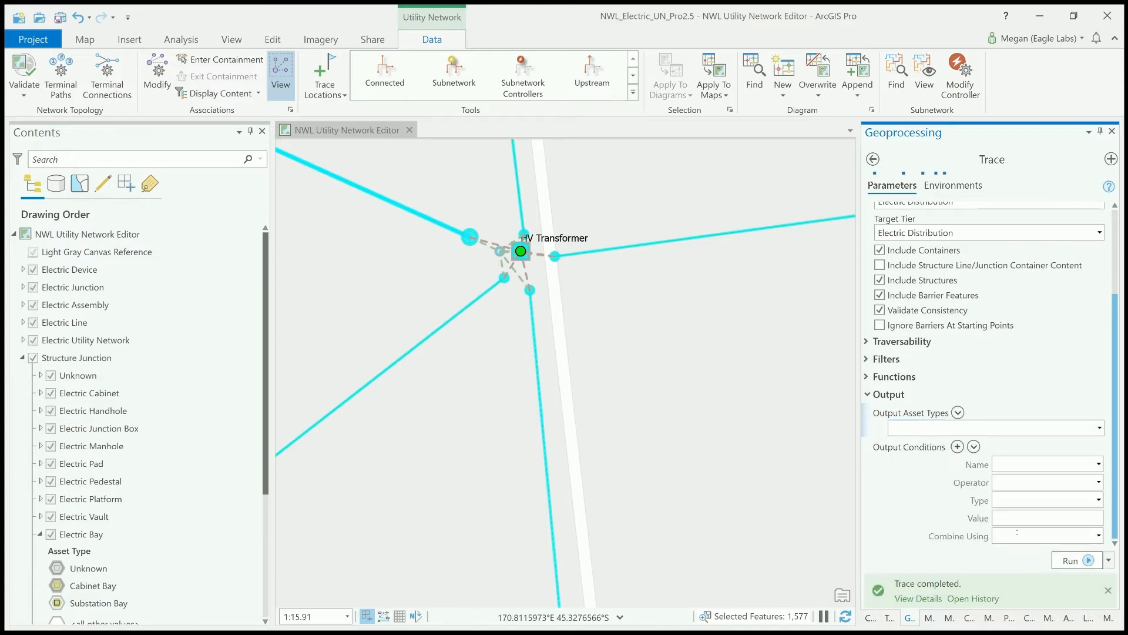
# - Run the Downstream trace and inspect the selected residential services around the transformer on the map
pyautogui.click(1075, 559)
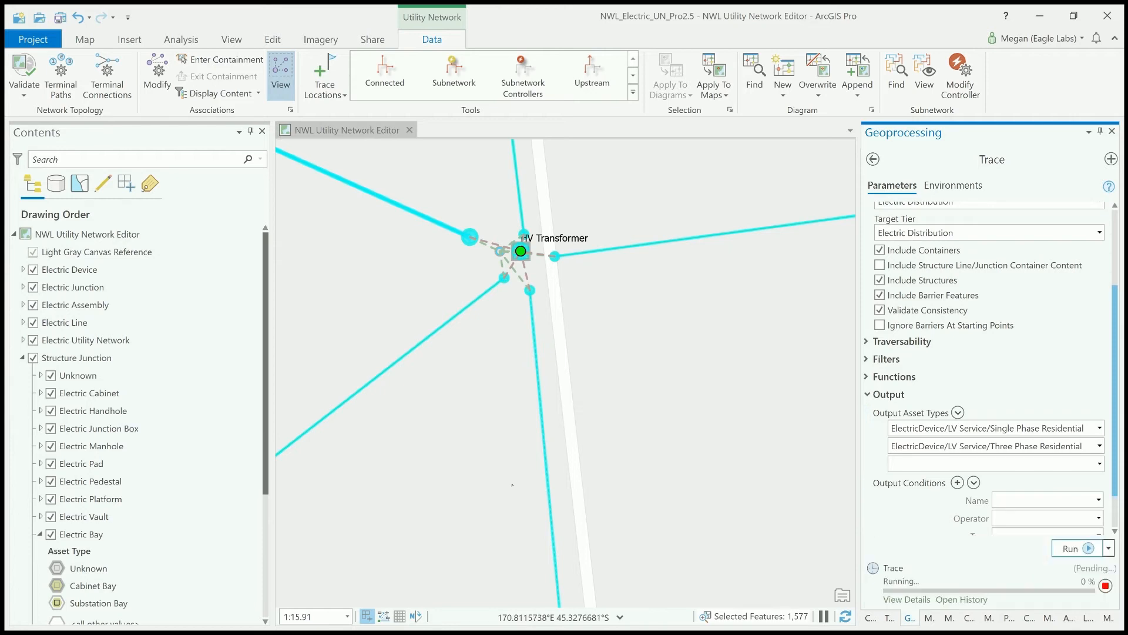
pyautogui.scroll(-4, 629, 399)
pyautogui.scroll(-3, 762, 335)
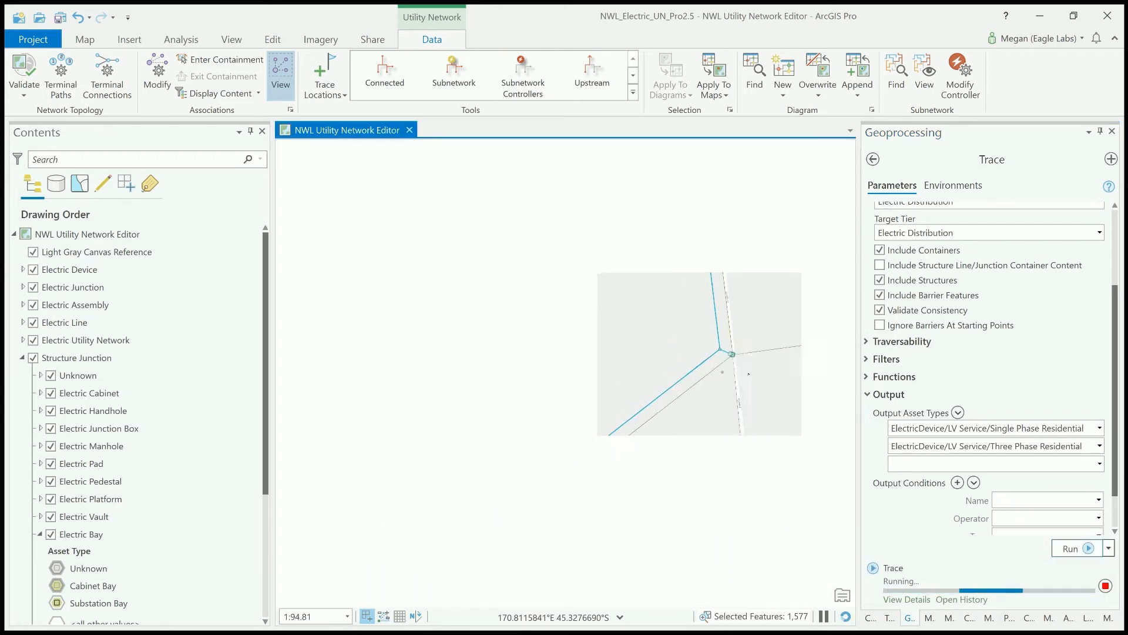
pyautogui.scroll(-3, 665, 423)
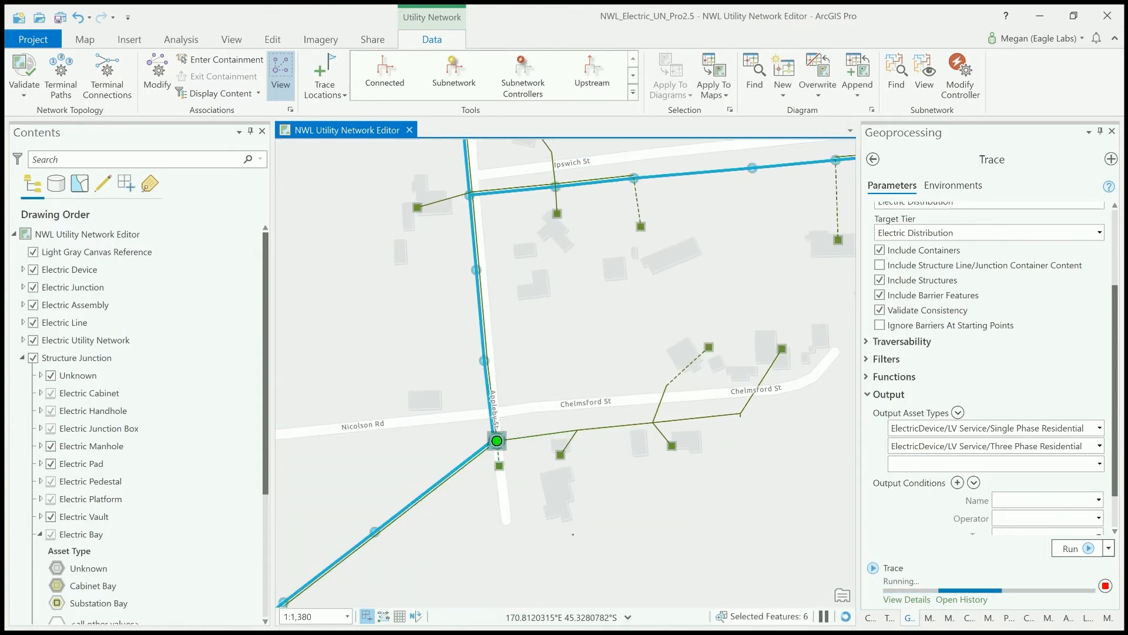
pyautogui.moveTo(575, 529); pyautogui.dragTo(611, 442)
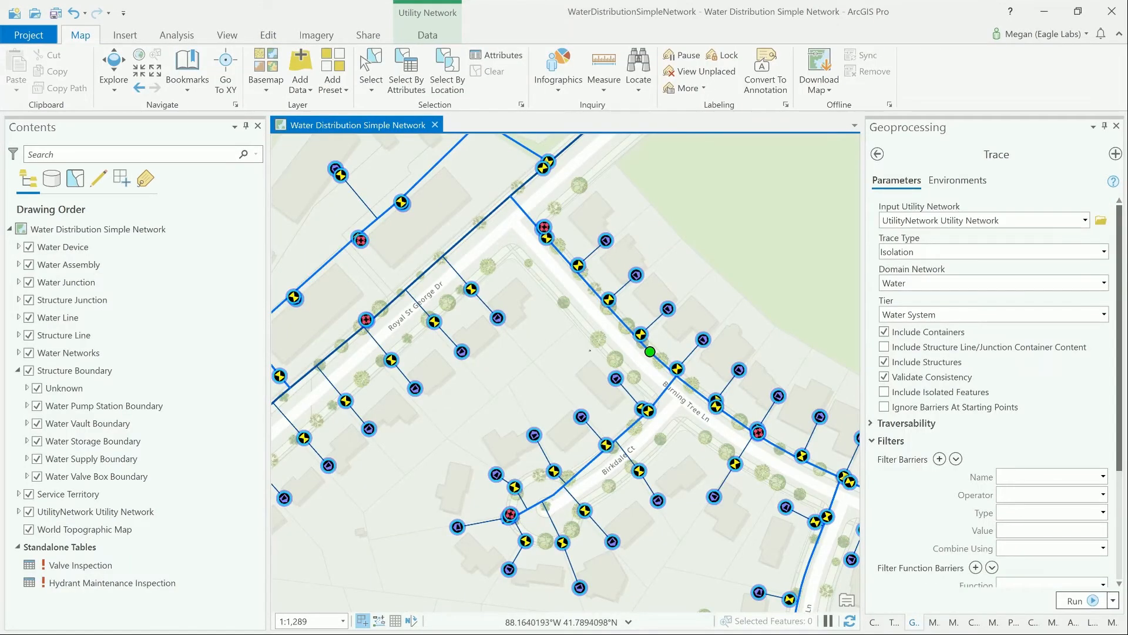
# - In the Water Distribution Simple Network map, review the trace starting point on the Burning Tree Ln main and return to the Trace tool
pyautogui.moveTo(588, 351); pyautogui.dragTo(563, 318)
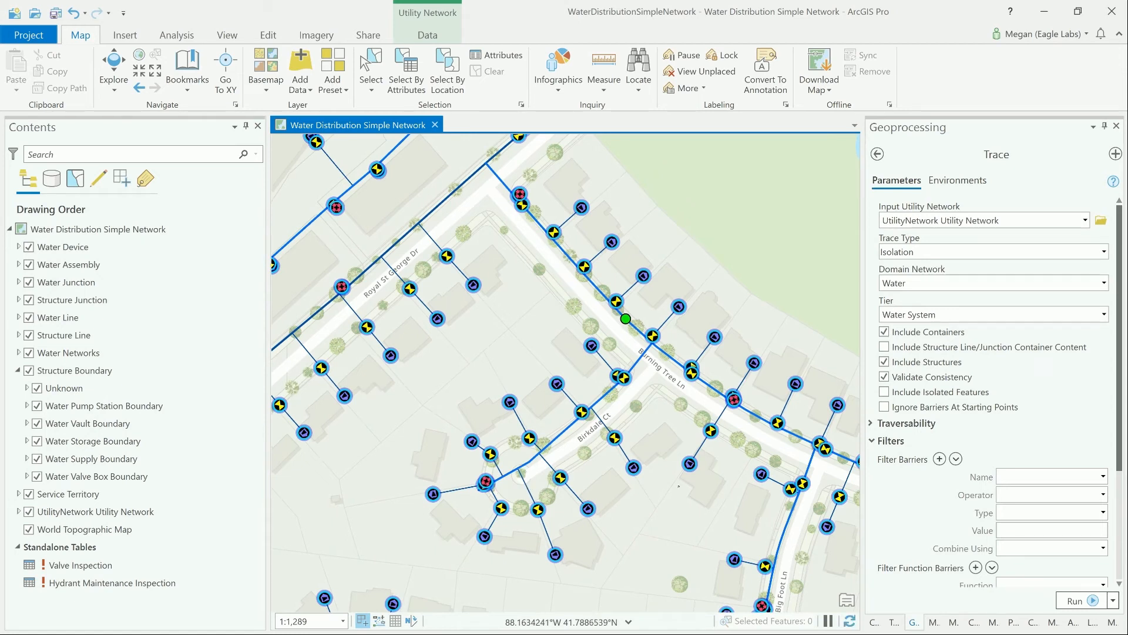
pyautogui.click(428, 35)
pyautogui.click(318, 62)
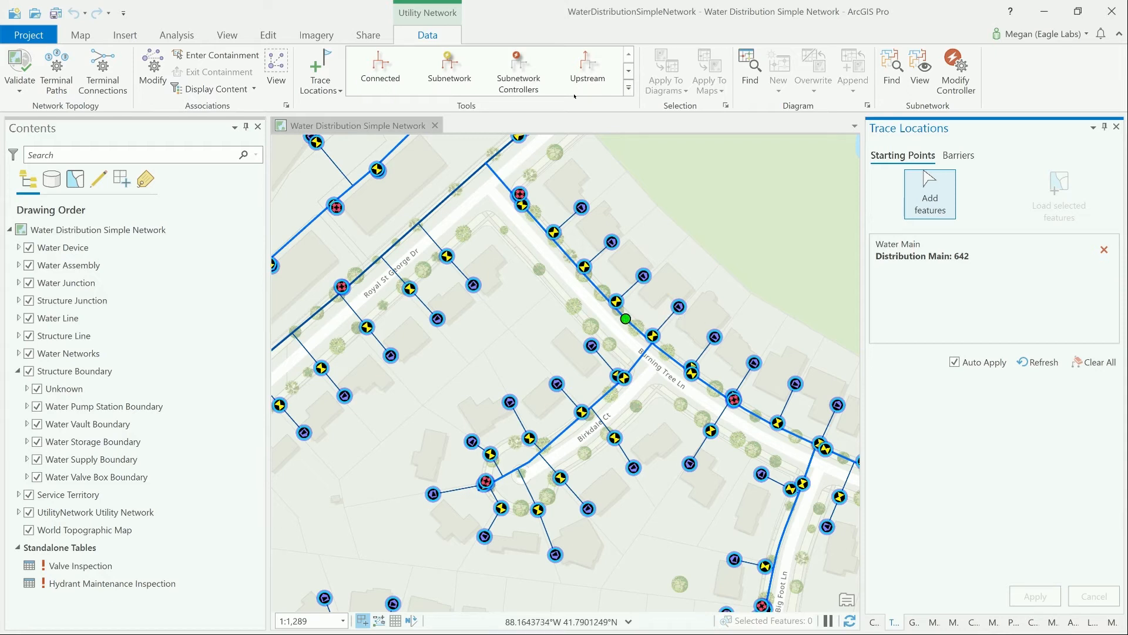
pyautogui.click(914, 620)
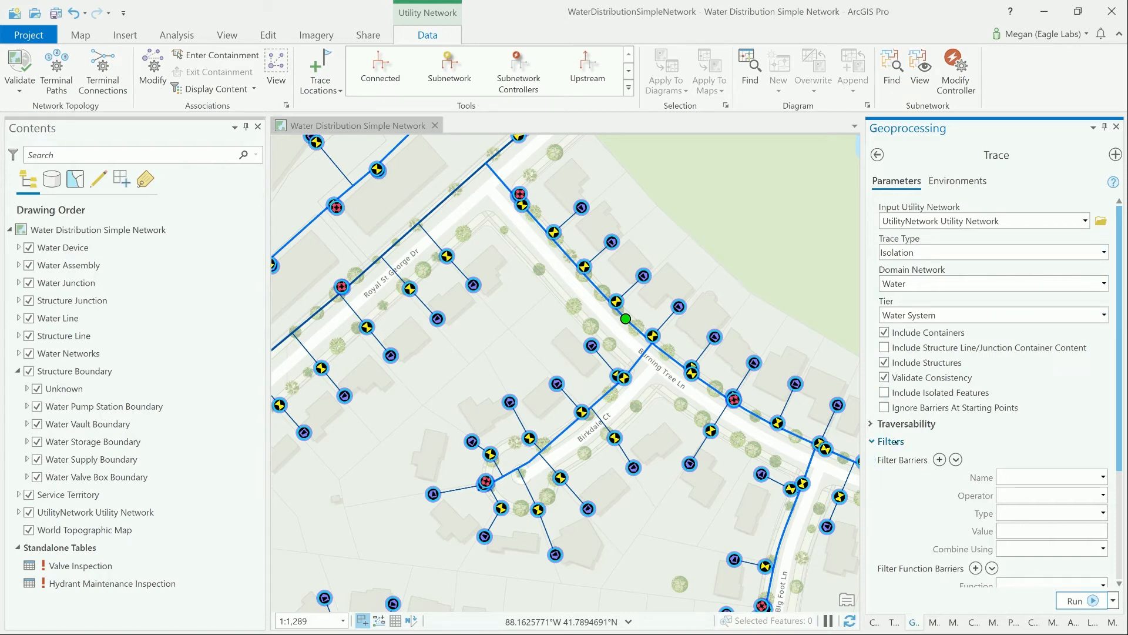
# - Define a filter barrier where Category is equal to the specific value Isolating, and run the Isolation trace
pyautogui.click(1104, 478)
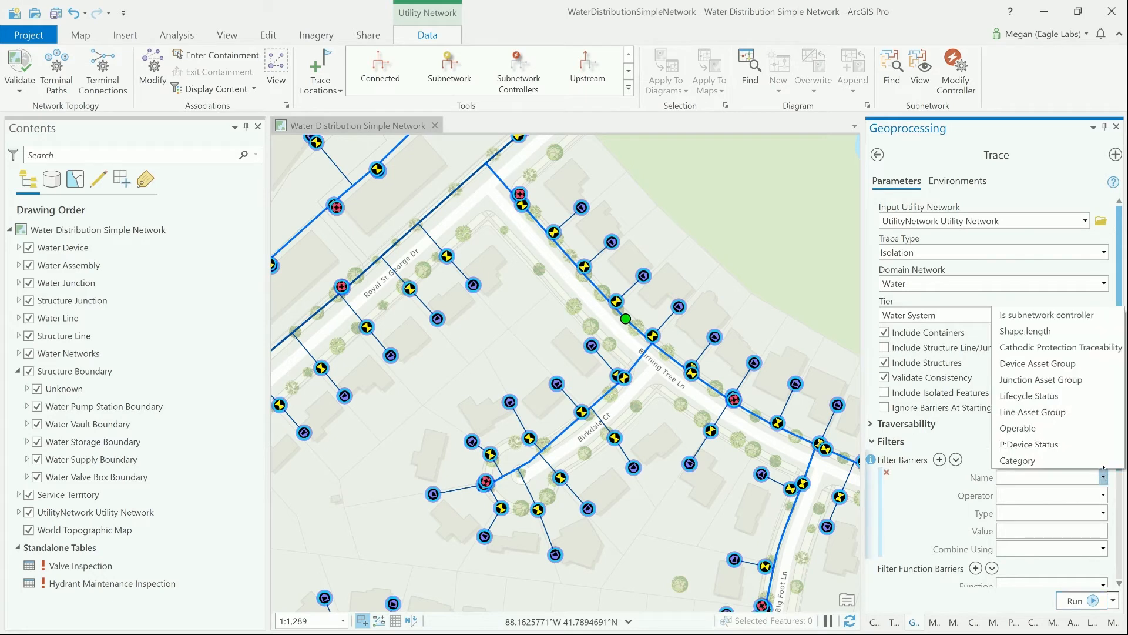
pyautogui.click(1099, 461)
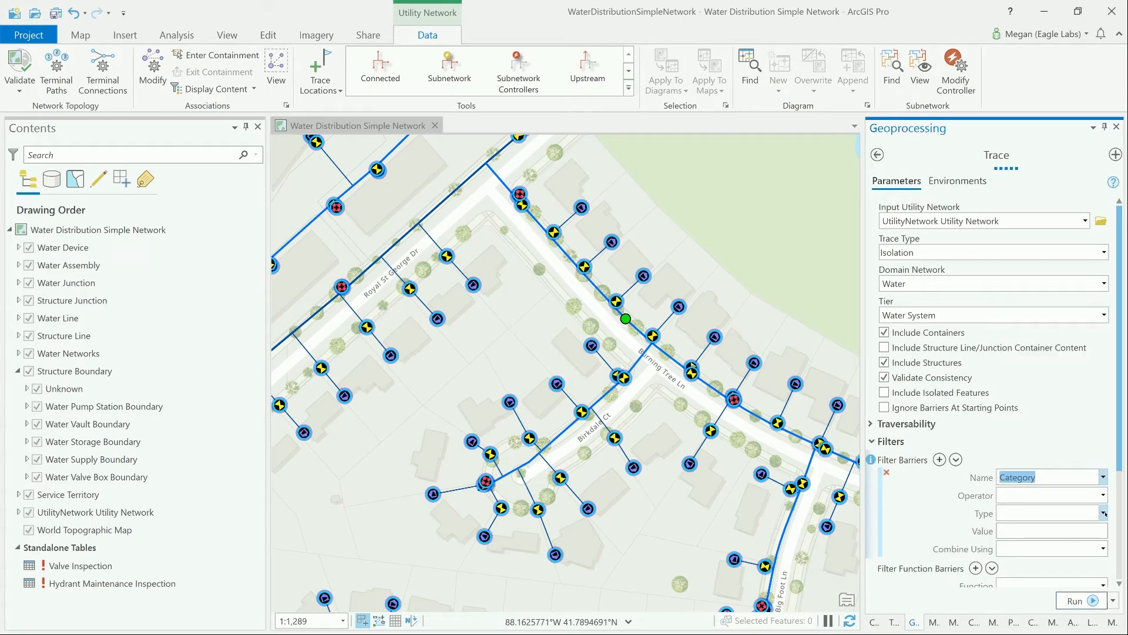
pyautogui.click(1105, 530)
pyautogui.click(1105, 530)
pyautogui.click(1101, 497)
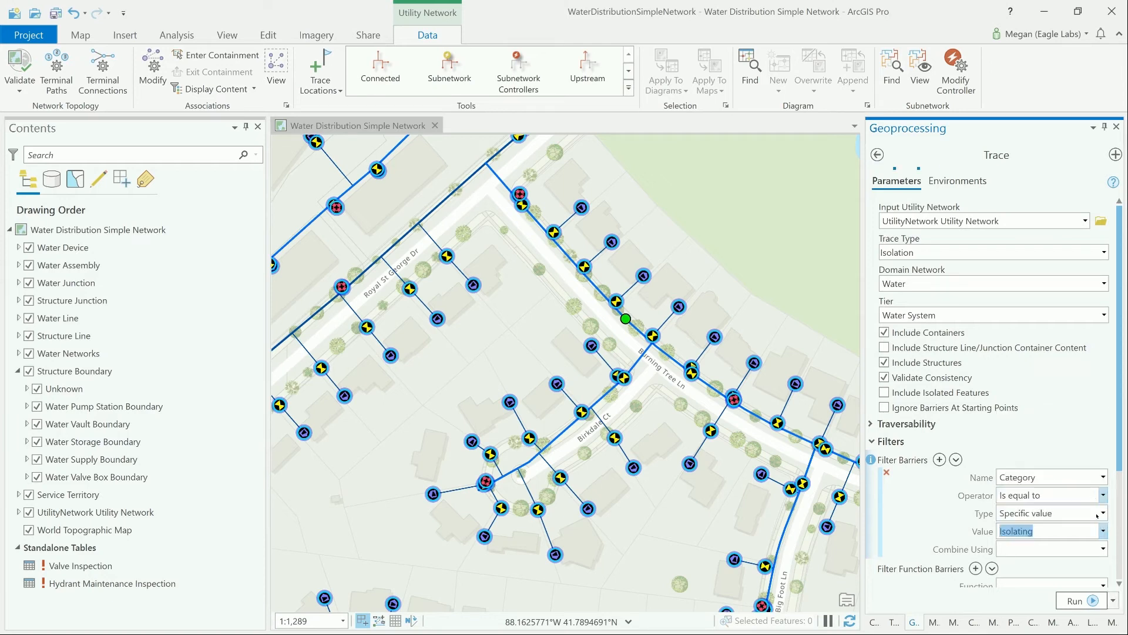
pyautogui.click(1078, 600)
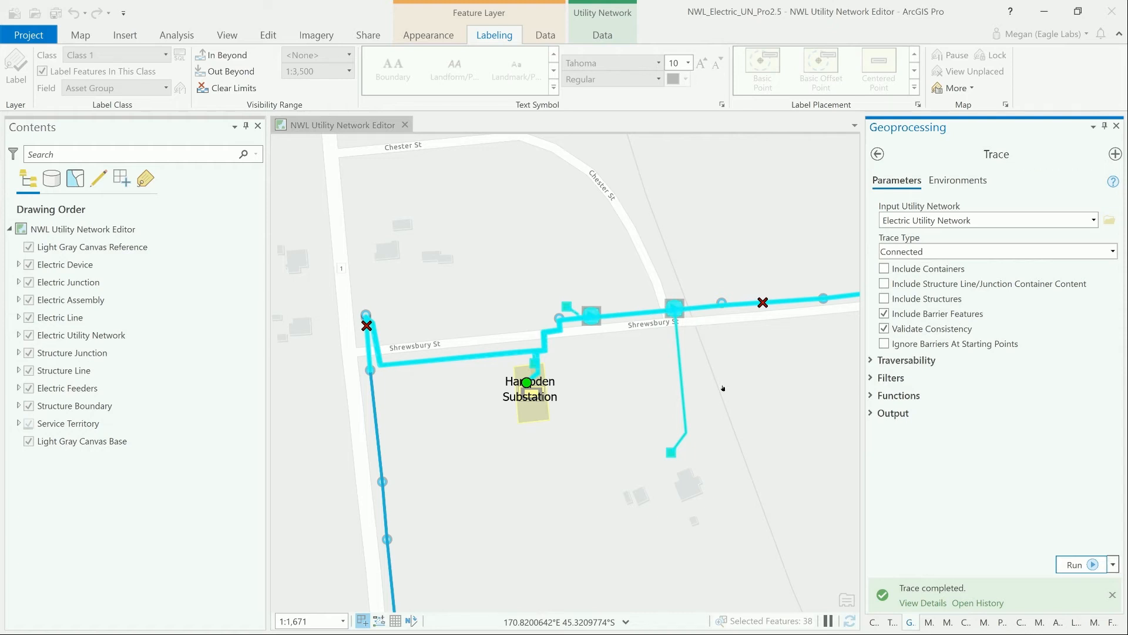
# - Generate a new network diagram from the features selected by the Connected trace
pyautogui.click(603, 34)
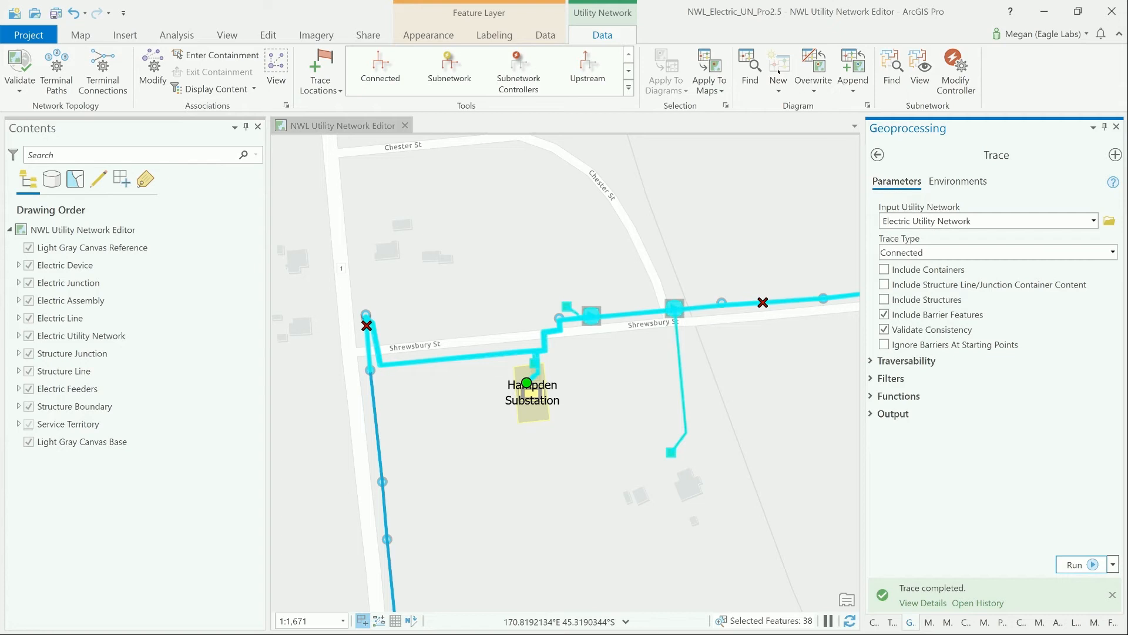
pyautogui.click(779, 71)
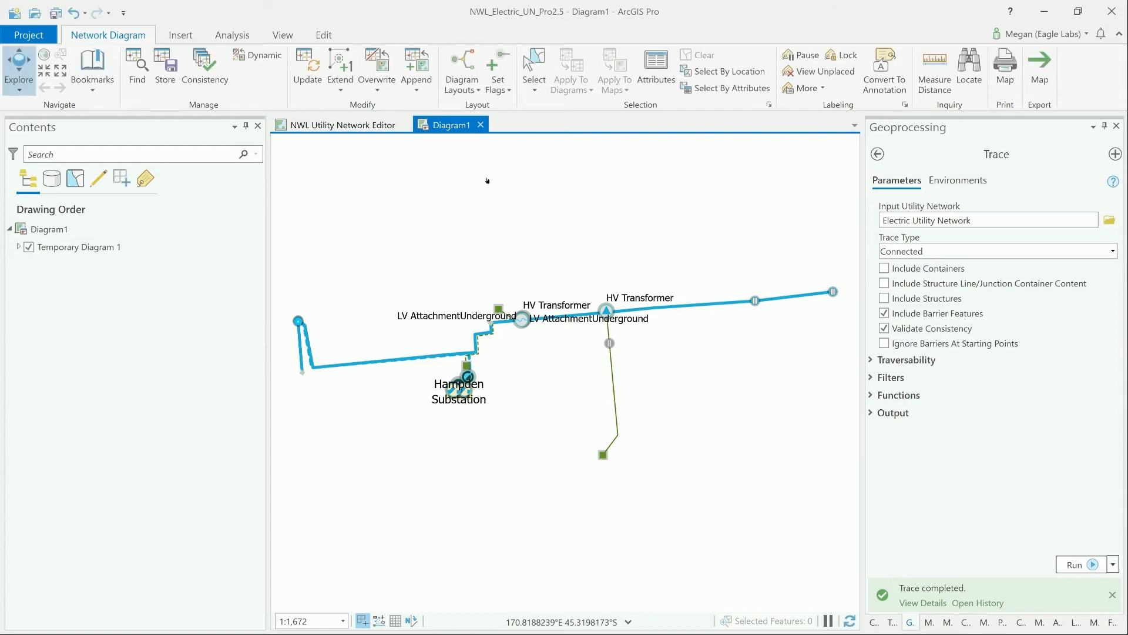
# - Apply the Smart Tree layout with curved edges to Temporary Diagram 1, using a root flag on the line's westernmost junction
pyautogui.click(462, 87)
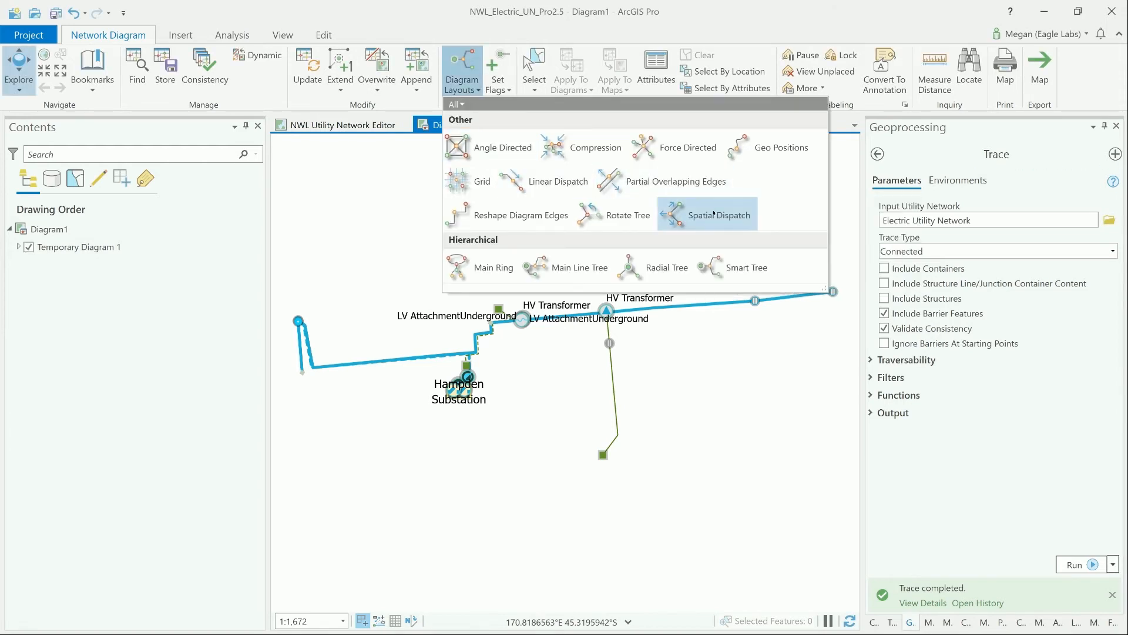
pyautogui.click(735, 267)
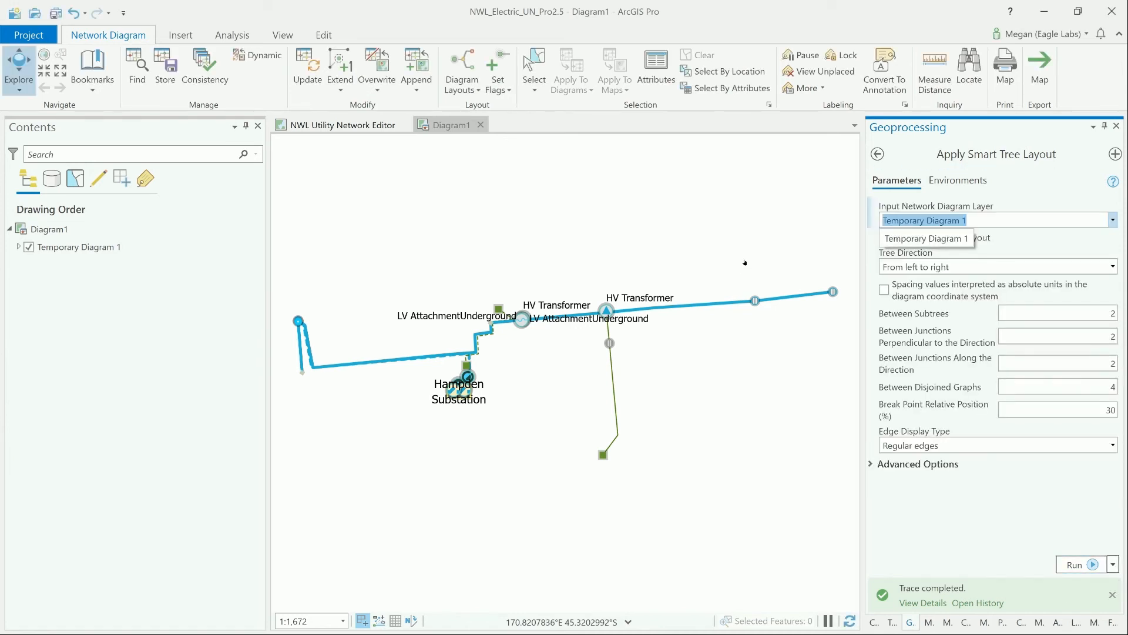
pyautogui.click(499, 62)
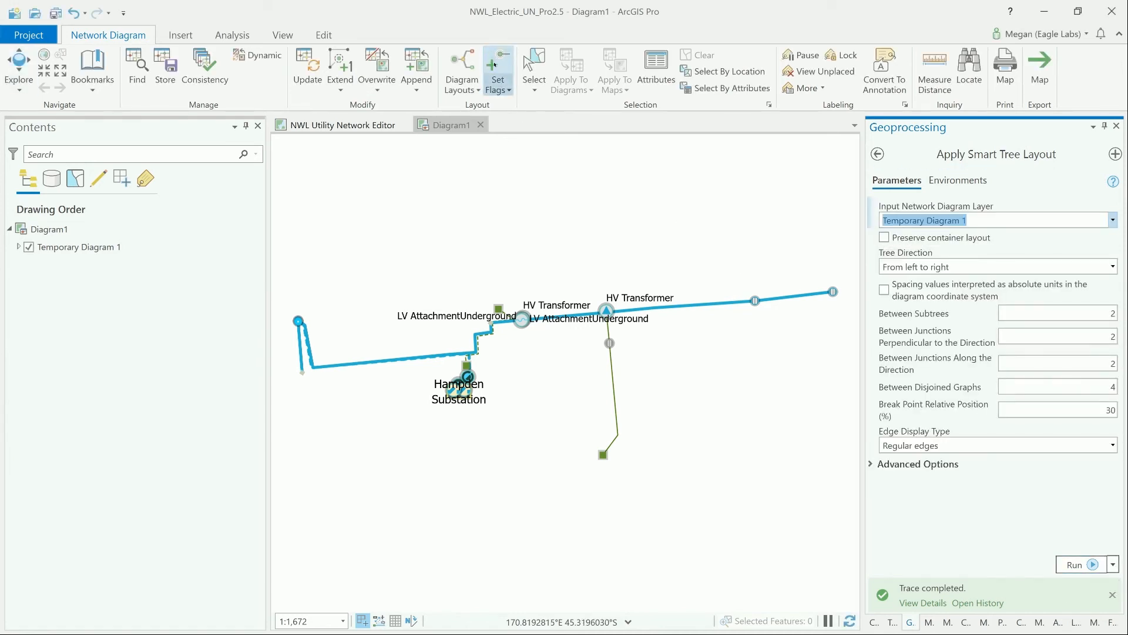
pyautogui.click(299, 321)
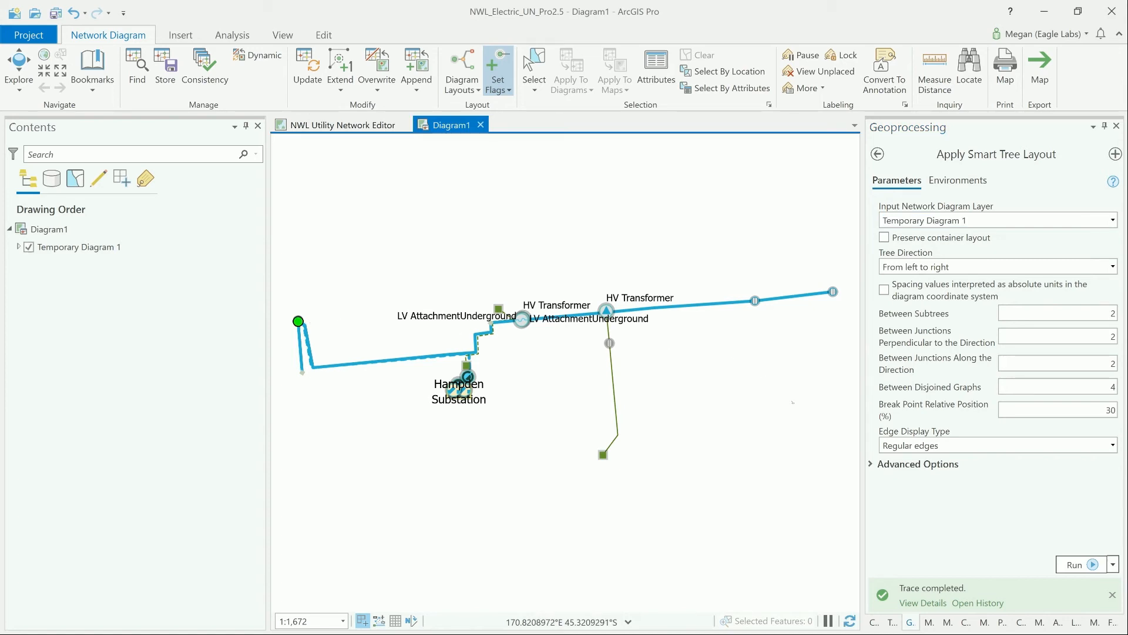
pyautogui.click(1112, 445)
pyautogui.click(1093, 494)
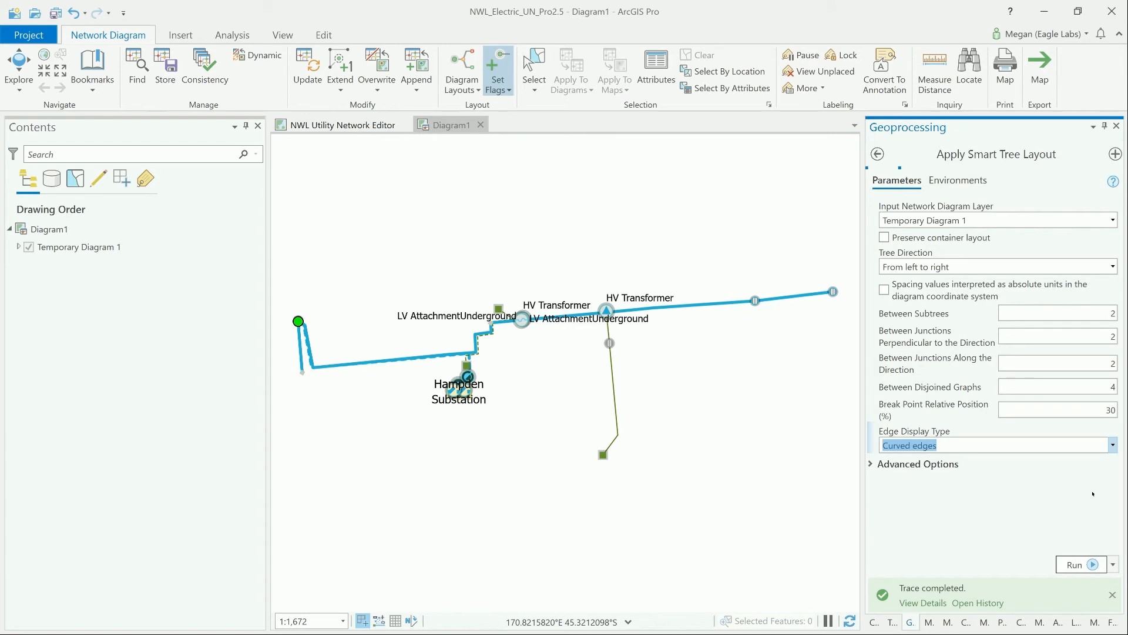
pyautogui.click(1088, 559)
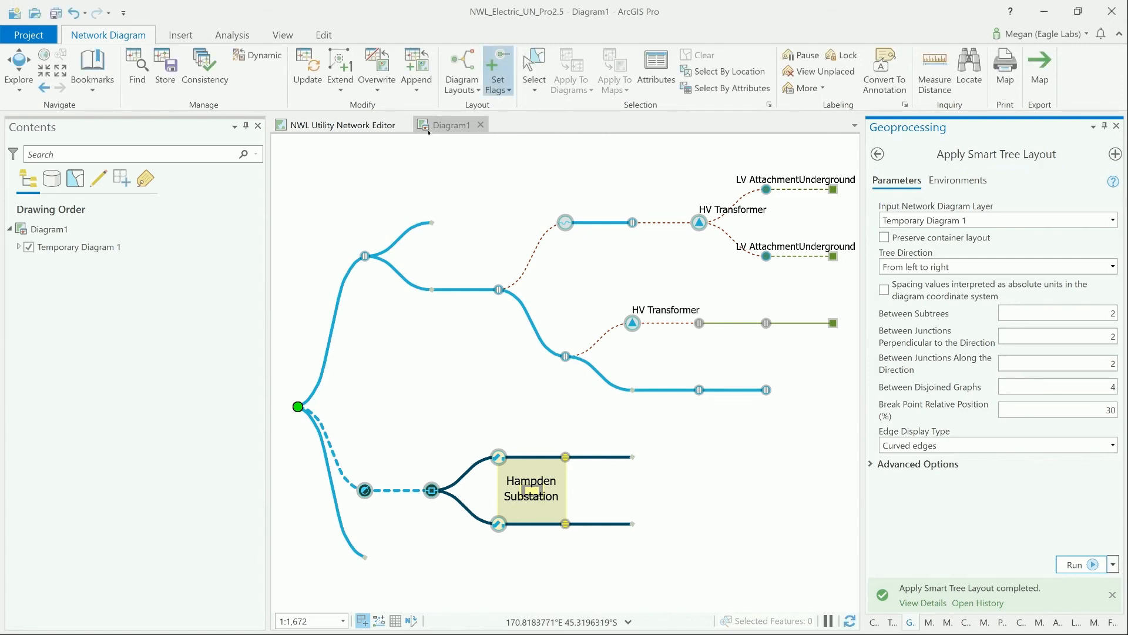
# - Place the diagram beside the map, select the lower HV Transformer in the diagram, and apply that selection to the map
pyautogui.moveTo(428, 133); pyautogui.dragTo(594, 371)
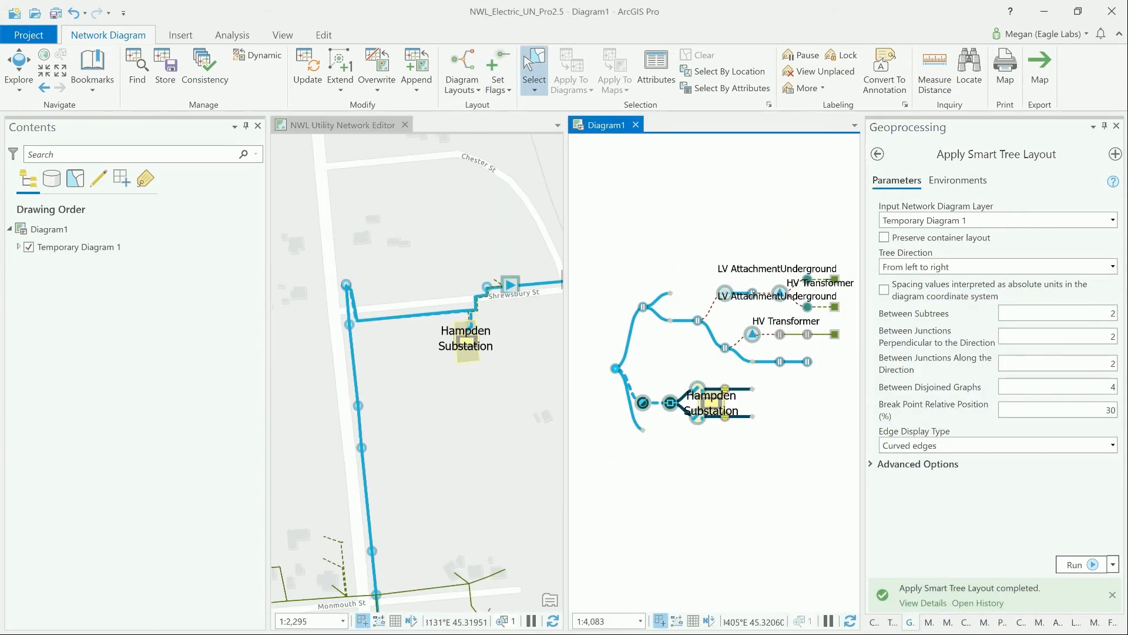
pyautogui.click(753, 335)
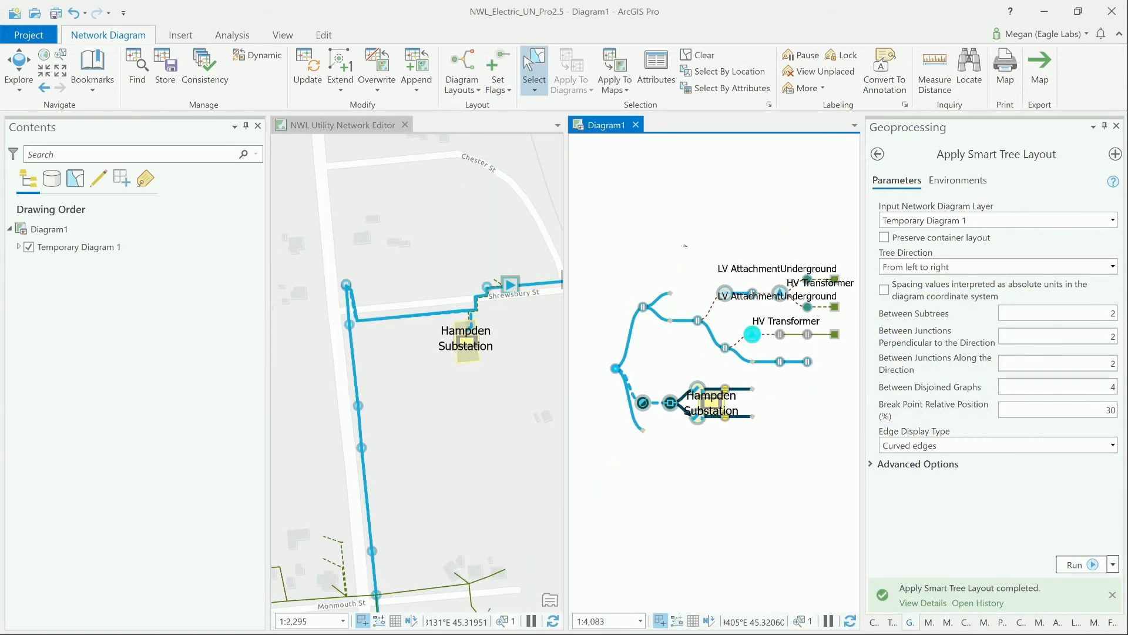
pyautogui.click(620, 68)
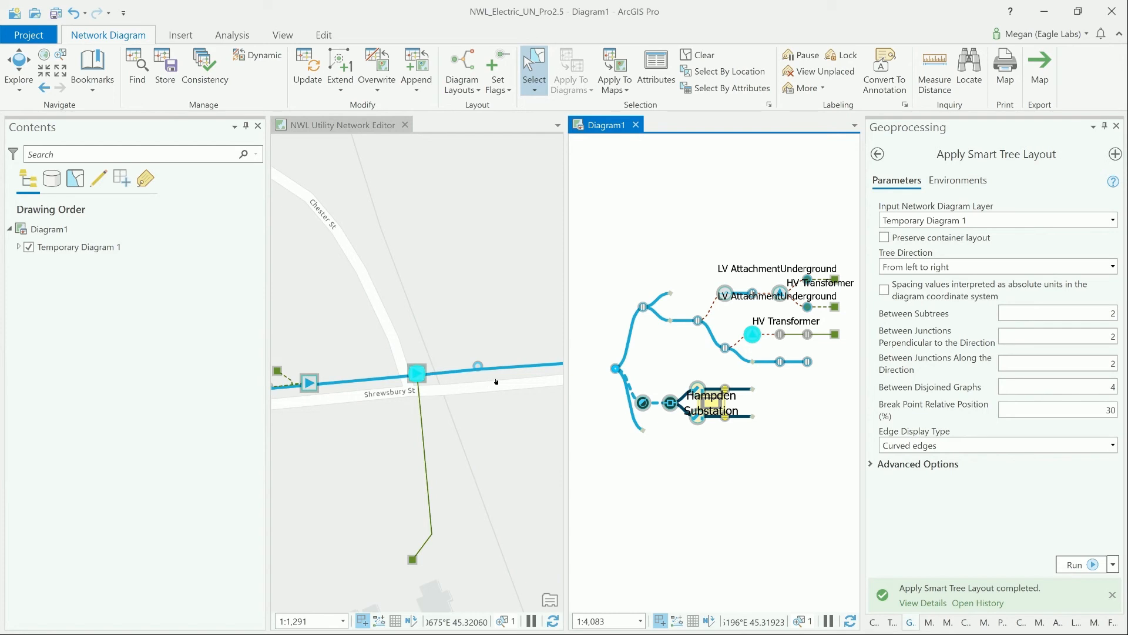
# - Move the diagram's uppermost HV Transformer branch and its LV services away from the lower branch, and clear the selection
pyautogui.click(318, 35)
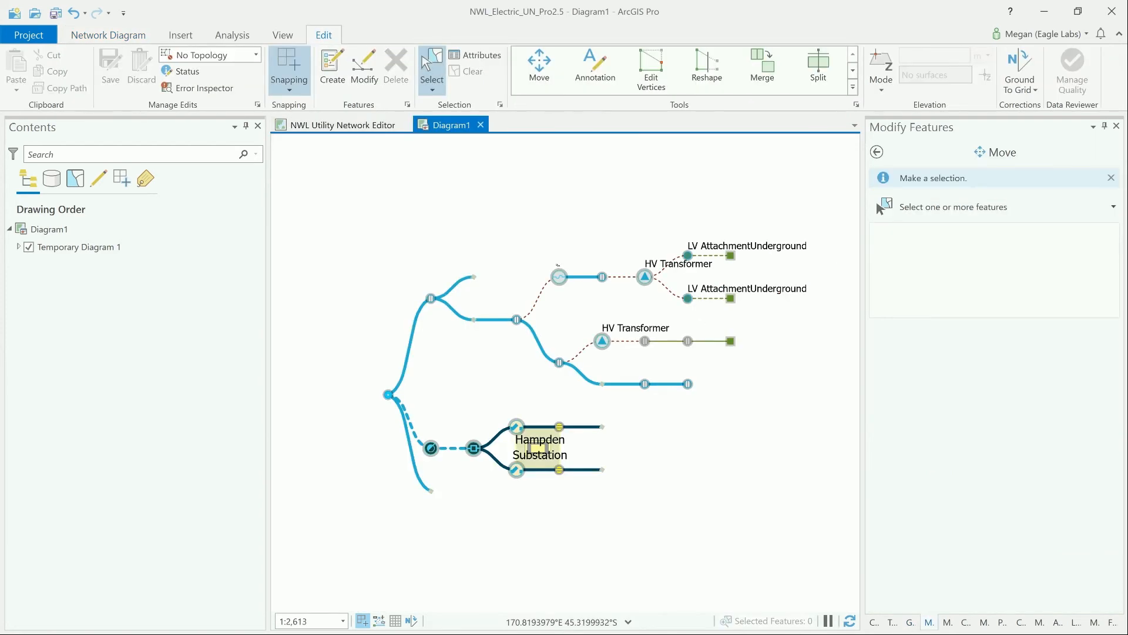
pyautogui.moveTo(557, 231); pyautogui.dragTo(747, 303)
pyautogui.click(539, 66)
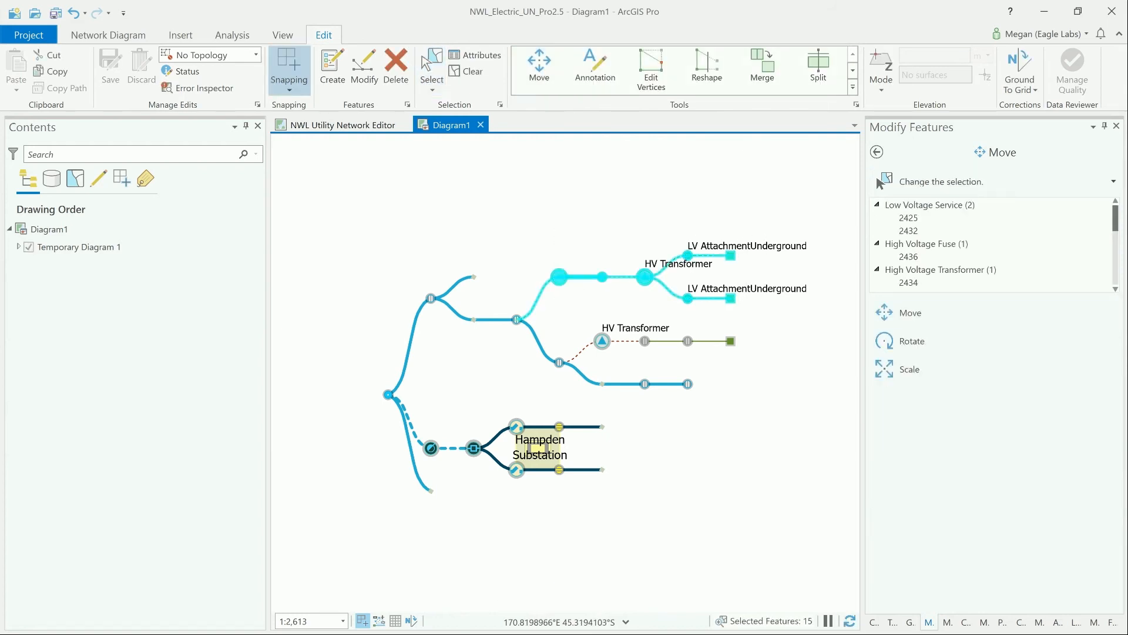
pyautogui.moveTo(643, 272); pyautogui.dragTo(671, 227)
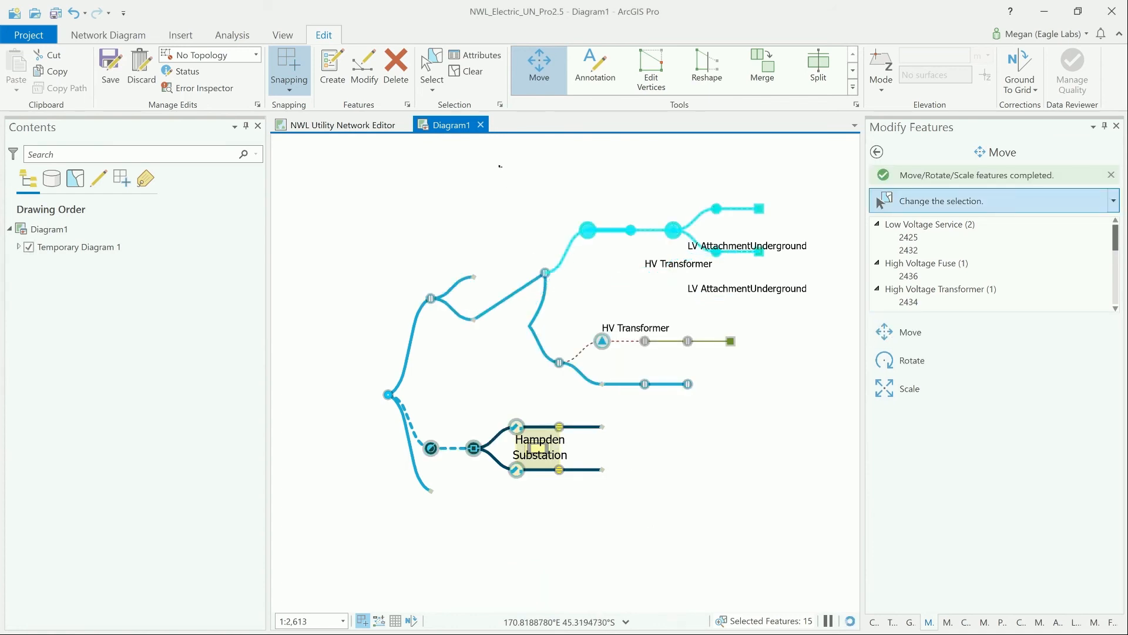
pyautogui.click(479, 75)
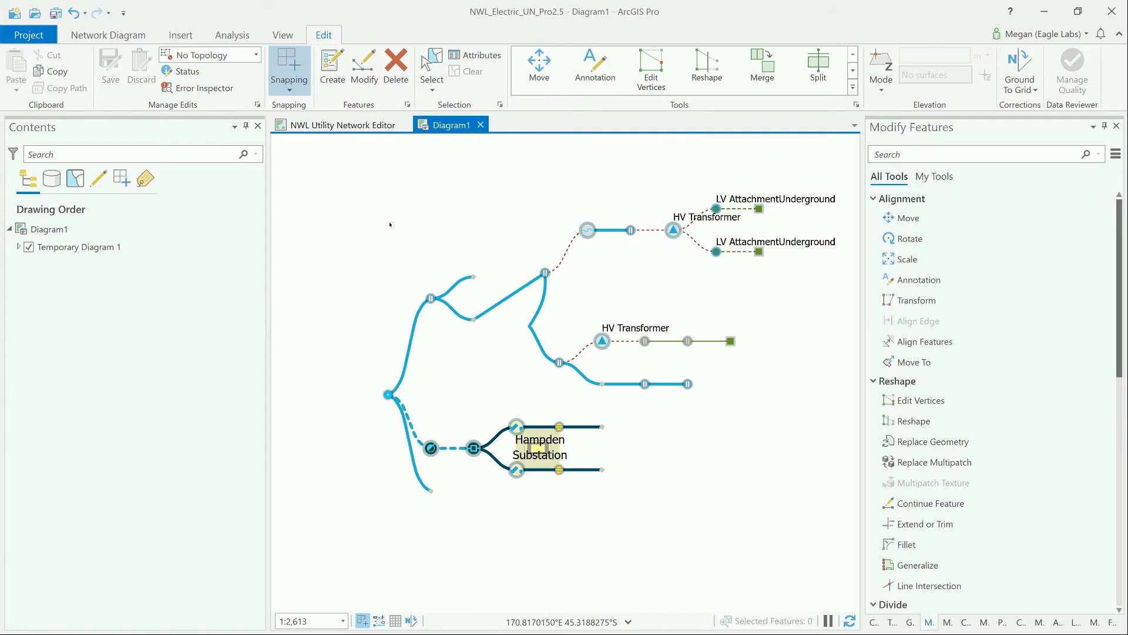
# - Store the temporary diagram under the name LeftToRight with Private access rights and the tag substation
pyautogui.click(108, 35)
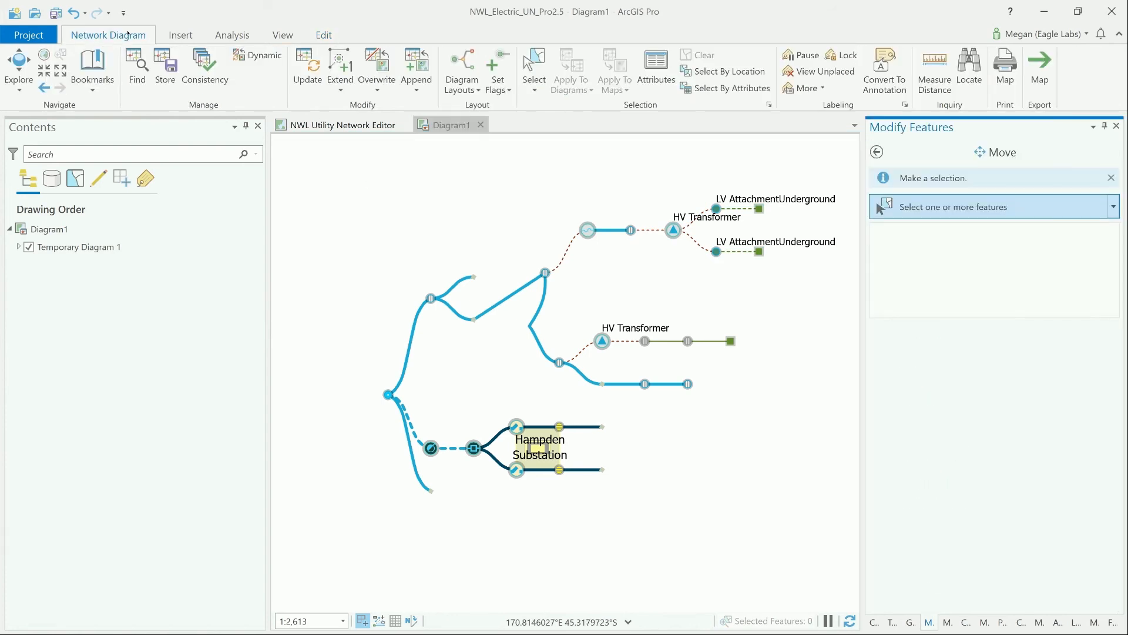
pyautogui.click(165, 64)
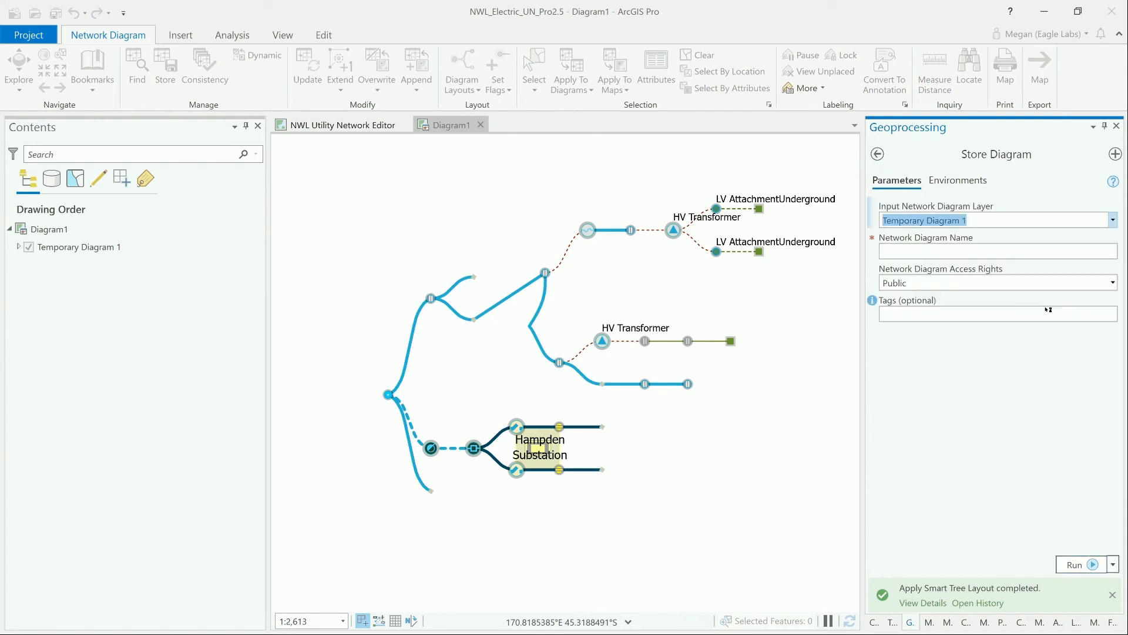
pyautogui.click(1010, 250)
pyautogui.write('LeftToRight')
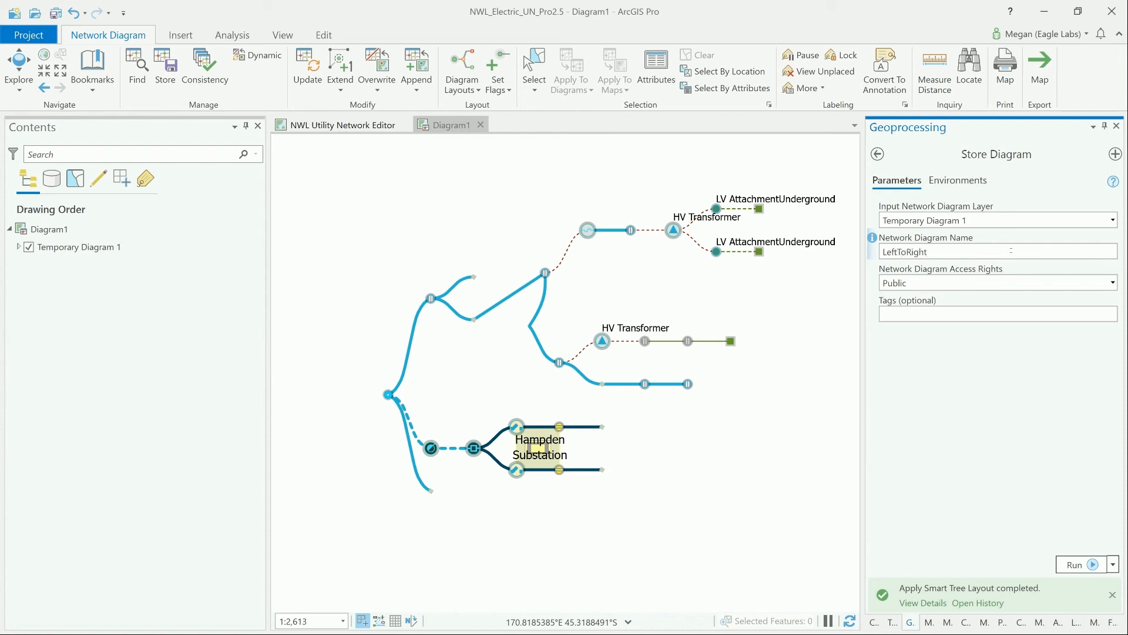
pyautogui.click(1113, 283)
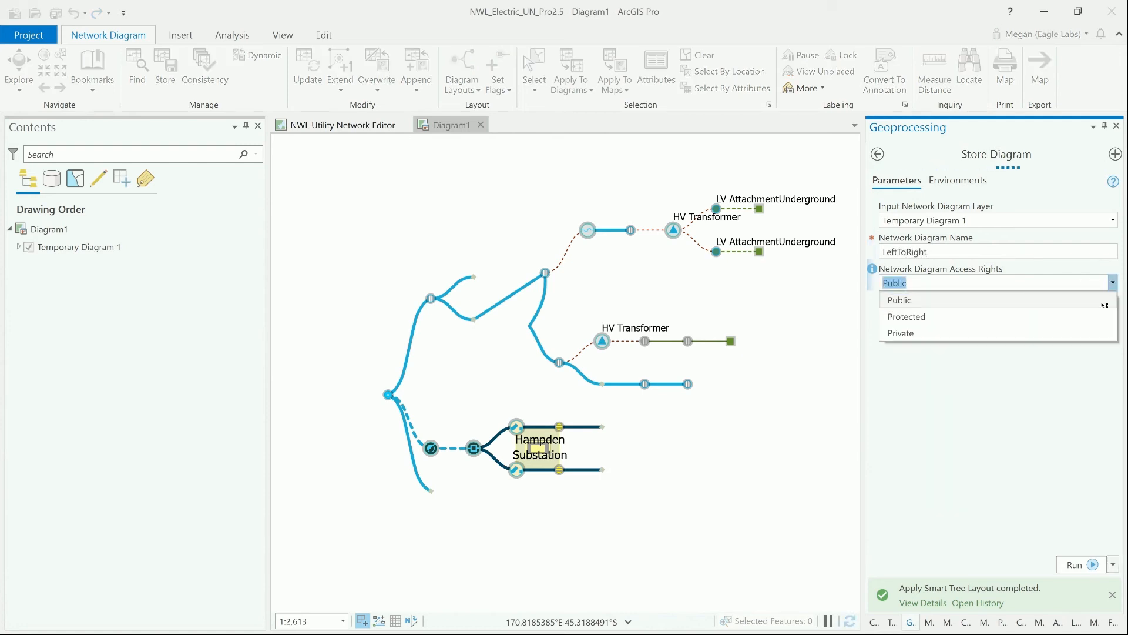
pyautogui.click(1094, 332)
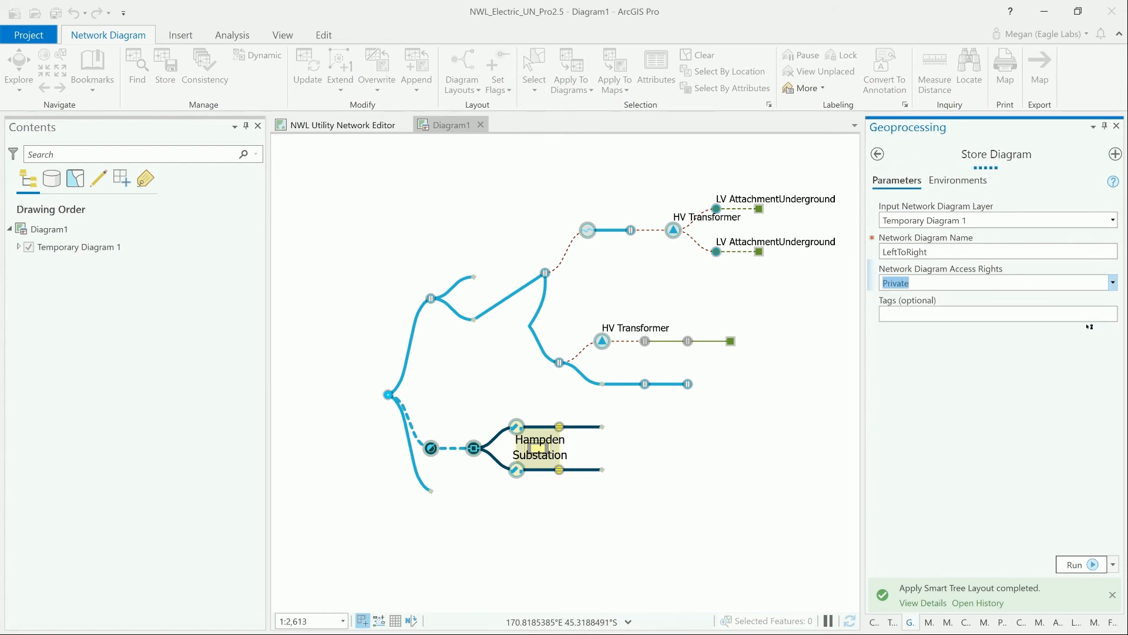
pyautogui.click(1094, 315)
pyautogui.write('substation')
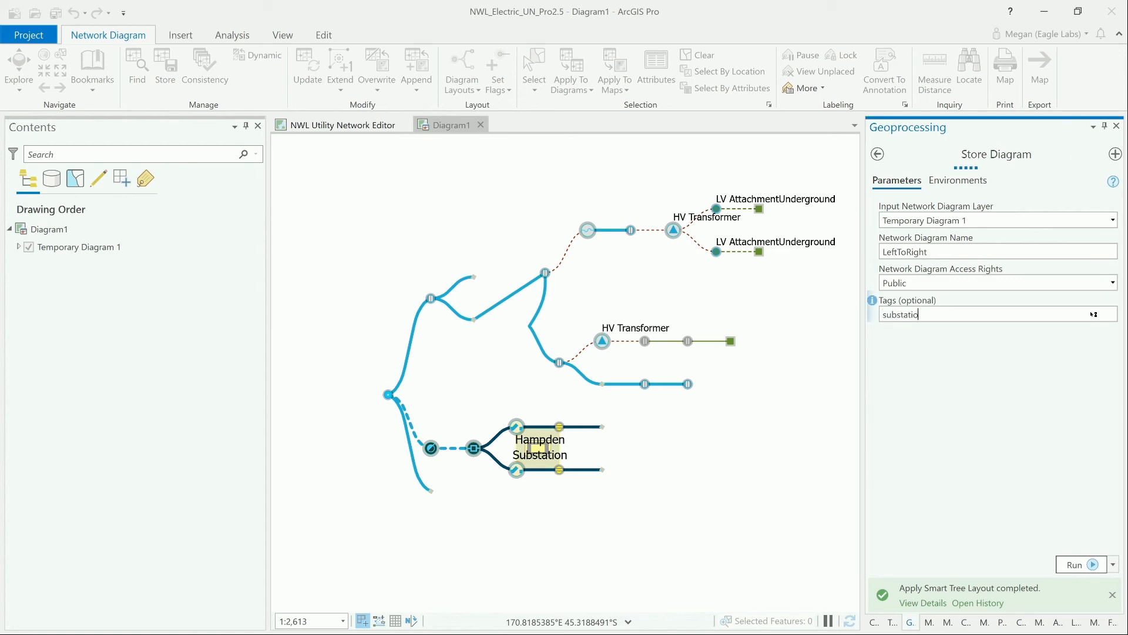
pyautogui.click(1073, 564)
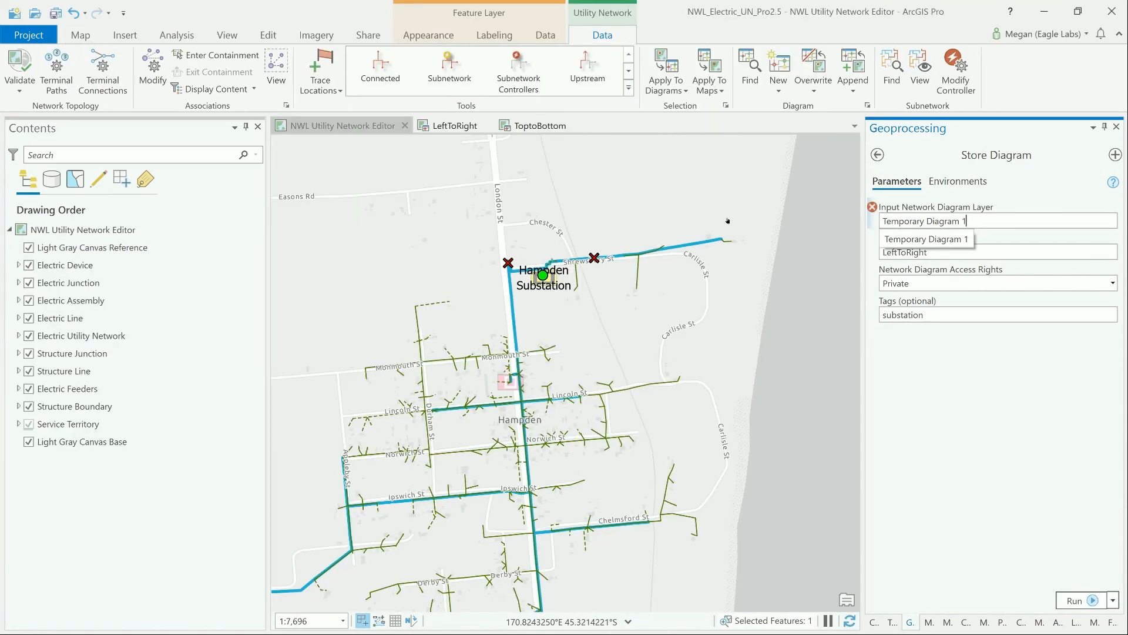
# - Find stored diagrams for different map extents, refreshing the list around Hampden, and open the ToptoBottom diagram
pyautogui.click(752, 77)
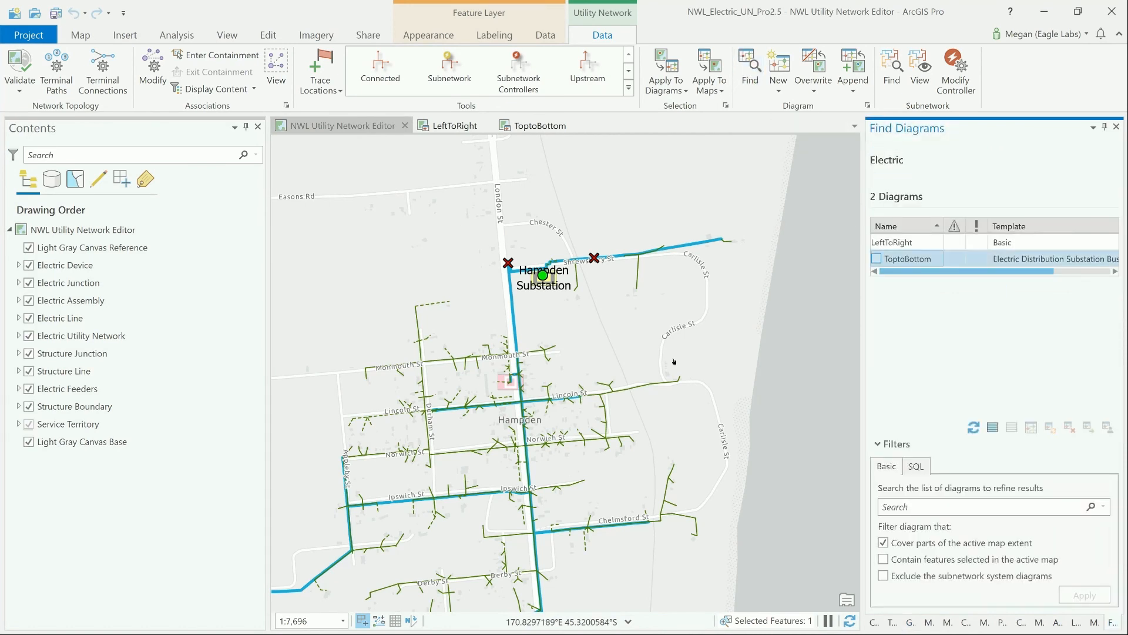
pyautogui.moveTo(668, 282); pyautogui.dragTo(740, 207)
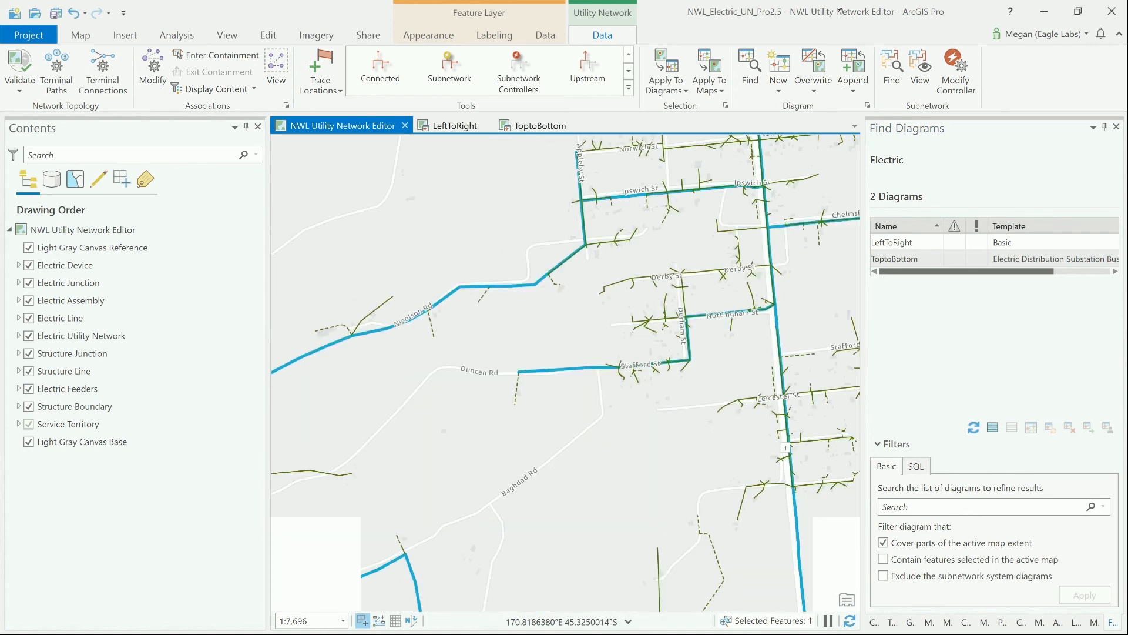
pyautogui.click(971, 427)
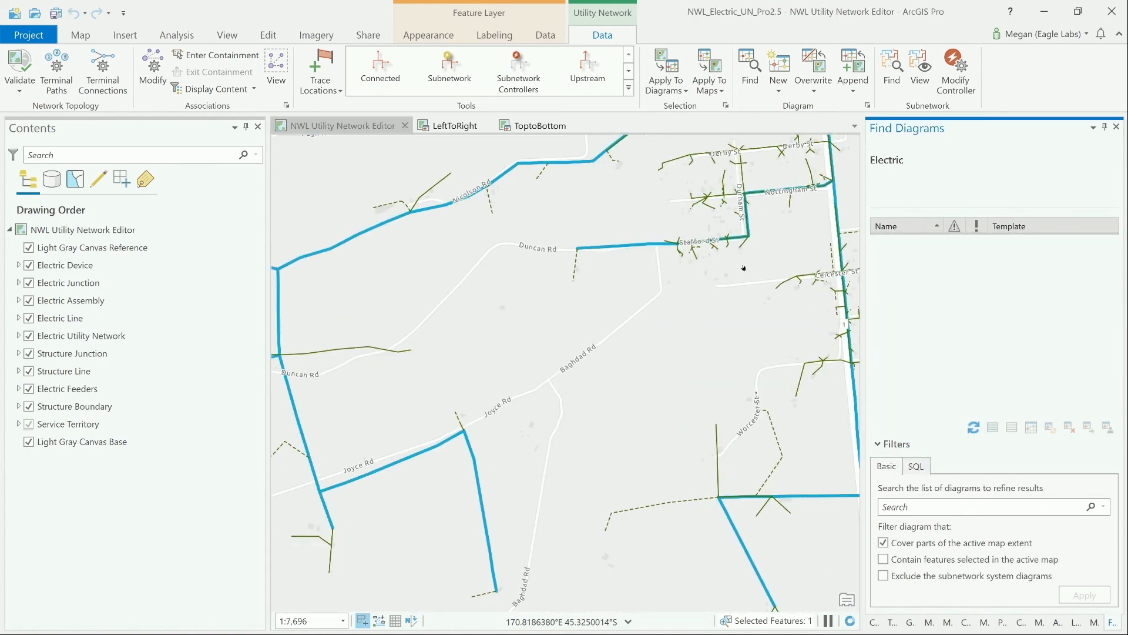
pyautogui.moveTo(744, 269); pyautogui.dragTo(543, 592)
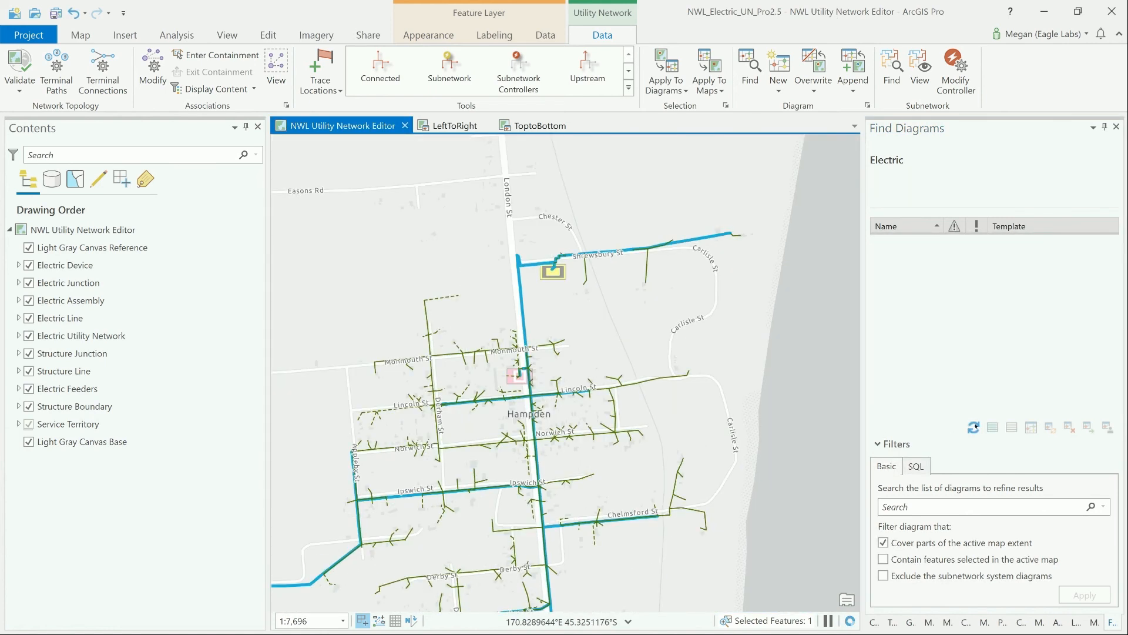
pyautogui.click(973, 427)
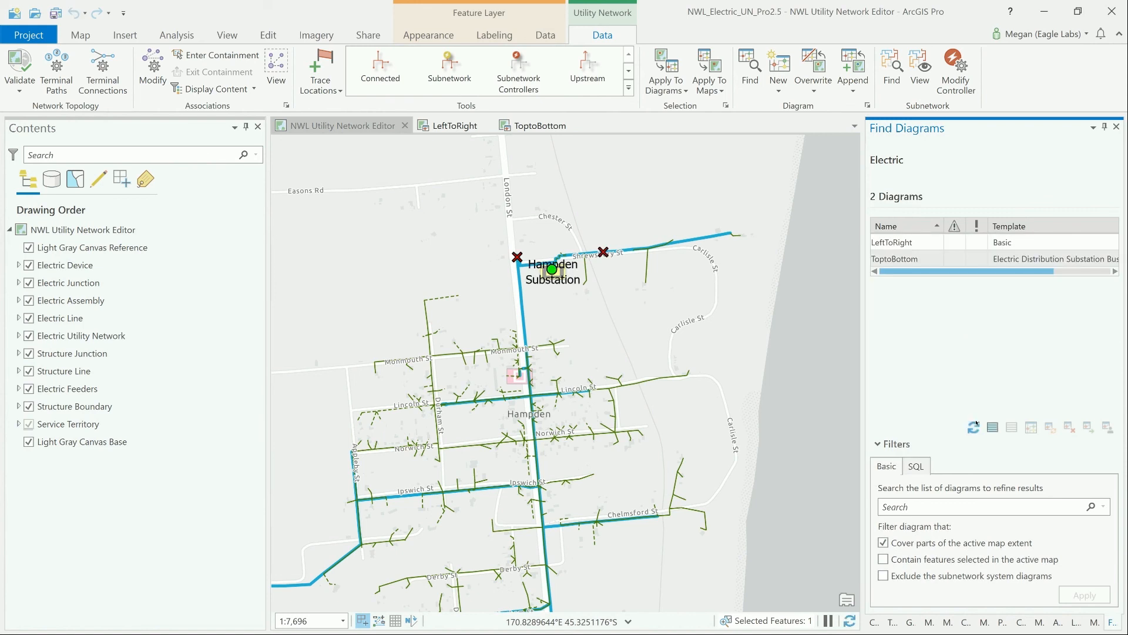
pyautogui.doubleClick(908, 259)
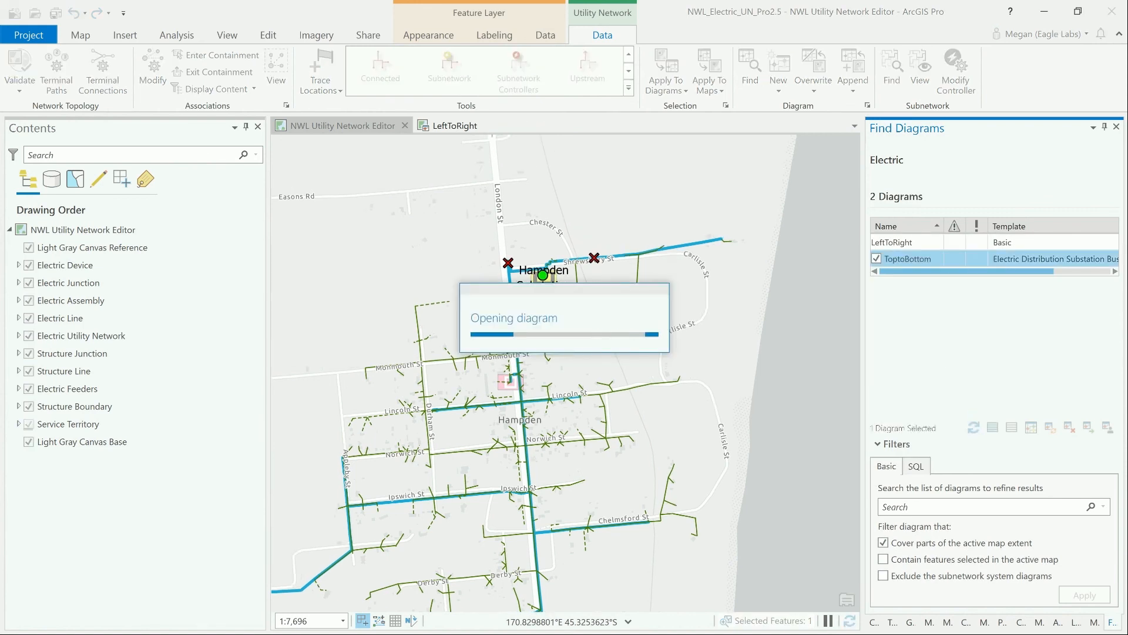